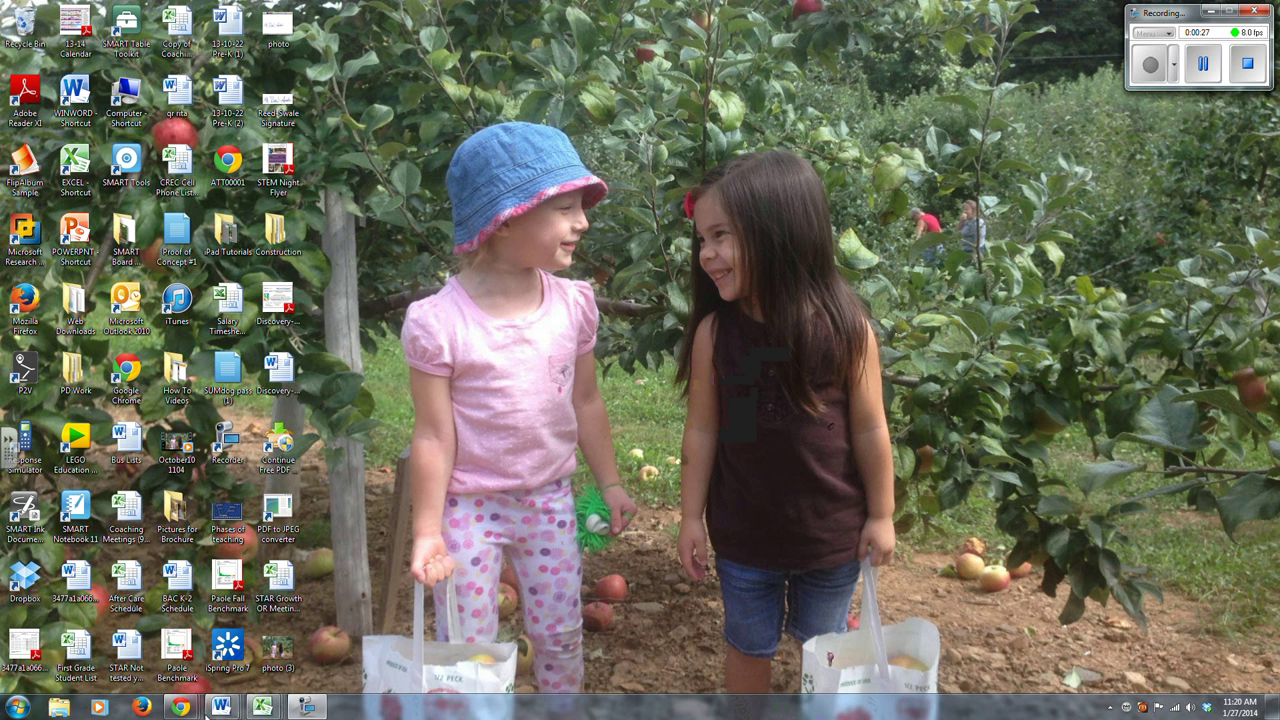
Bring up the QR Code Video Links email, and switch to the Discovery Academy STEM blog in a maximized window
{"action": "left_click", "coordinate": [245, 653]}
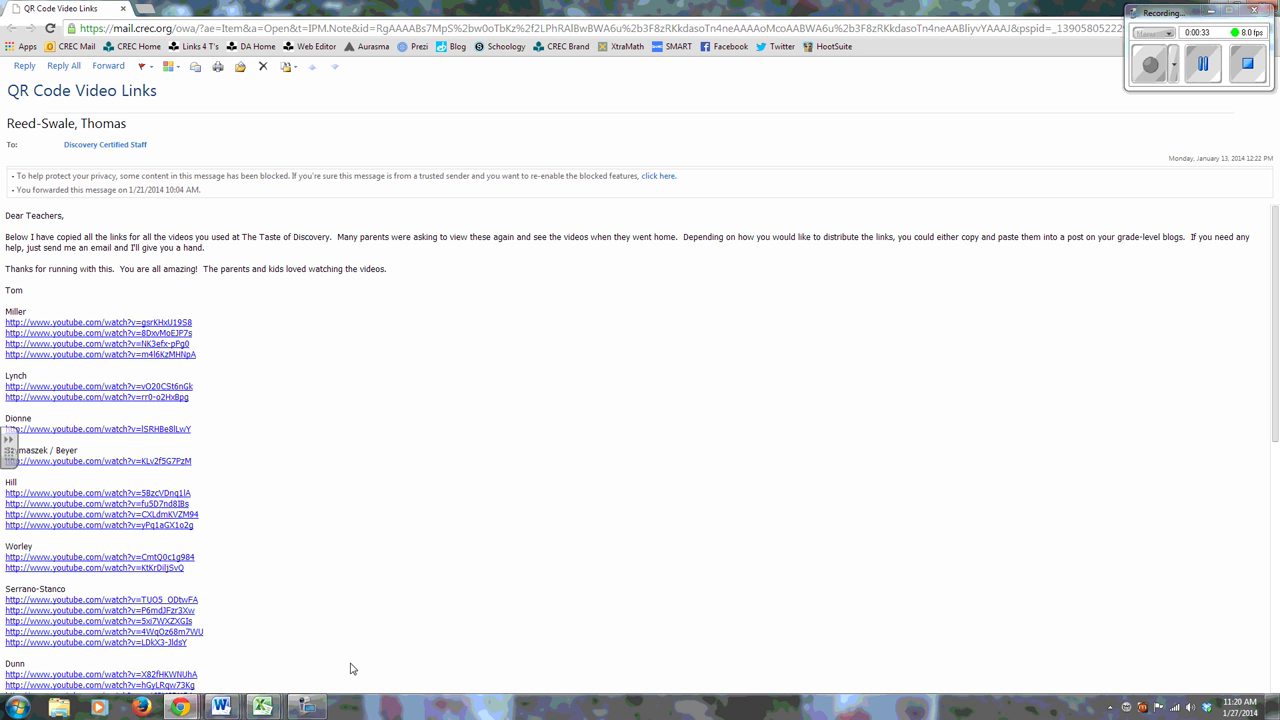
{"action": "mouse_move", "coordinate": [180, 707]}
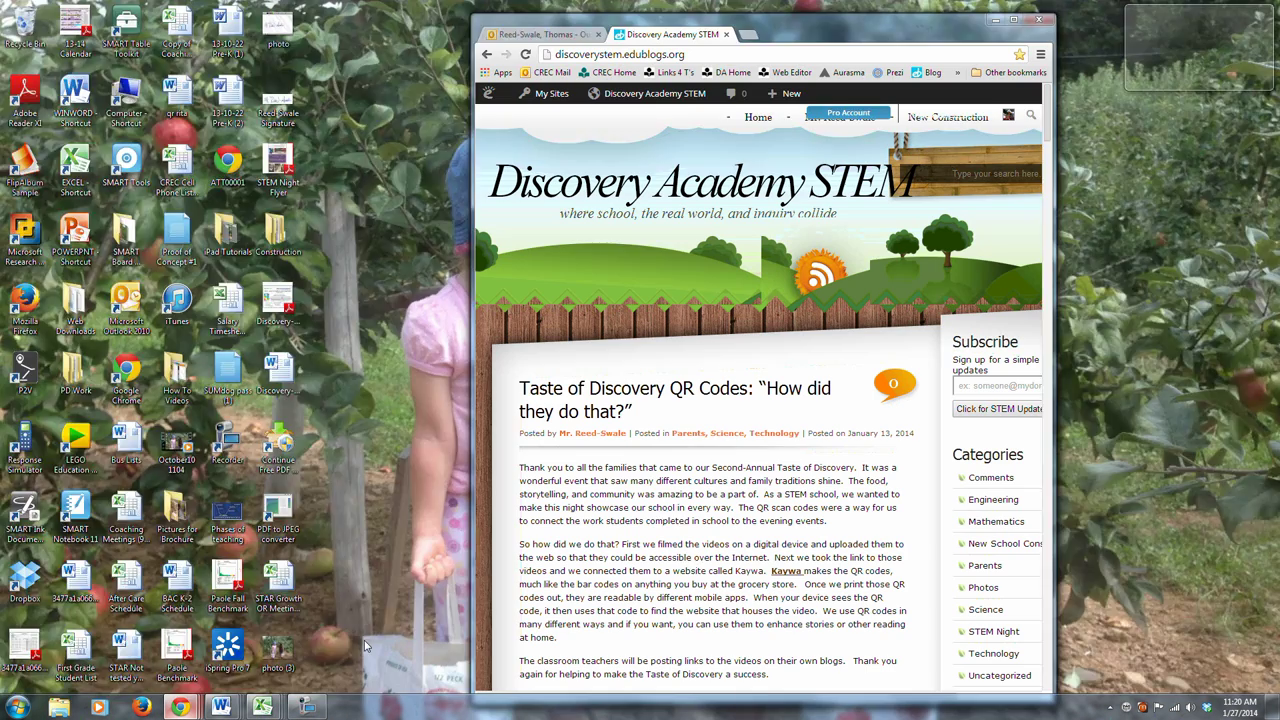
{"action": "left_click", "coordinate": [364, 640]}
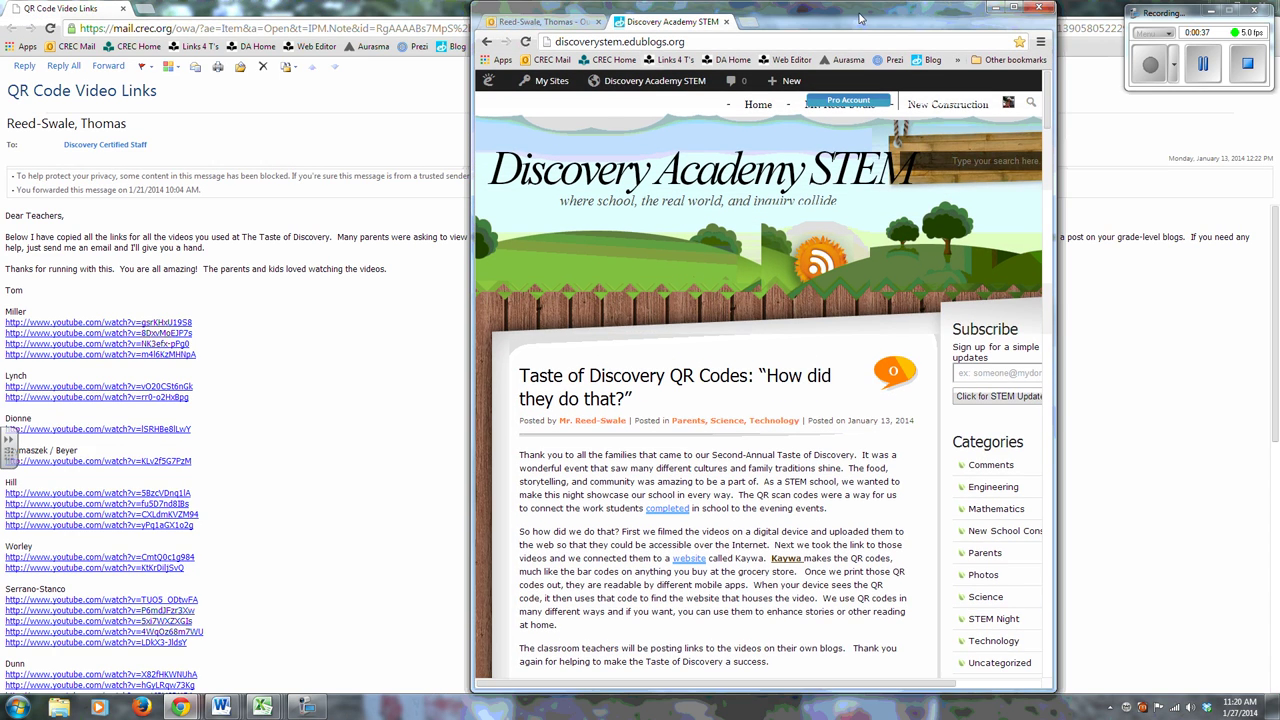
{"action": "double_click", "coordinate": [855, 20]}
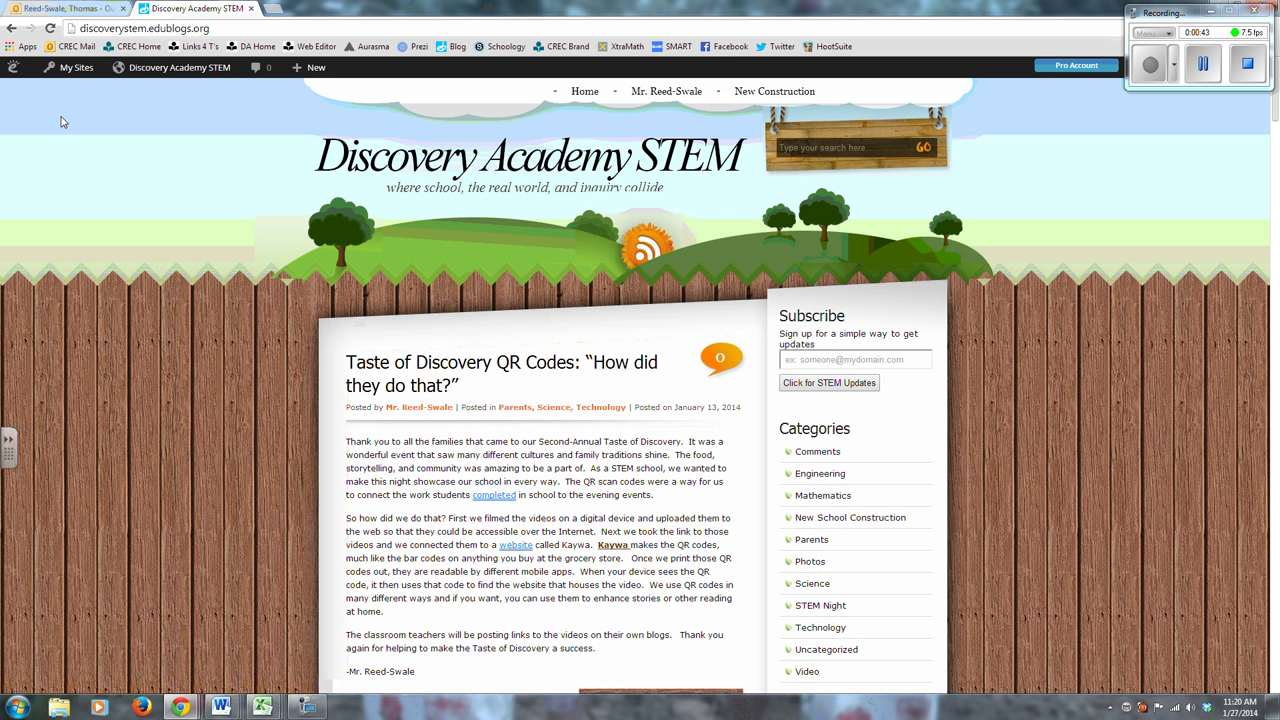
Go to the Discovery Academy STEM blog's dashboard and start a new post
{"action": "mouse_move", "coordinate": [145, 72]}
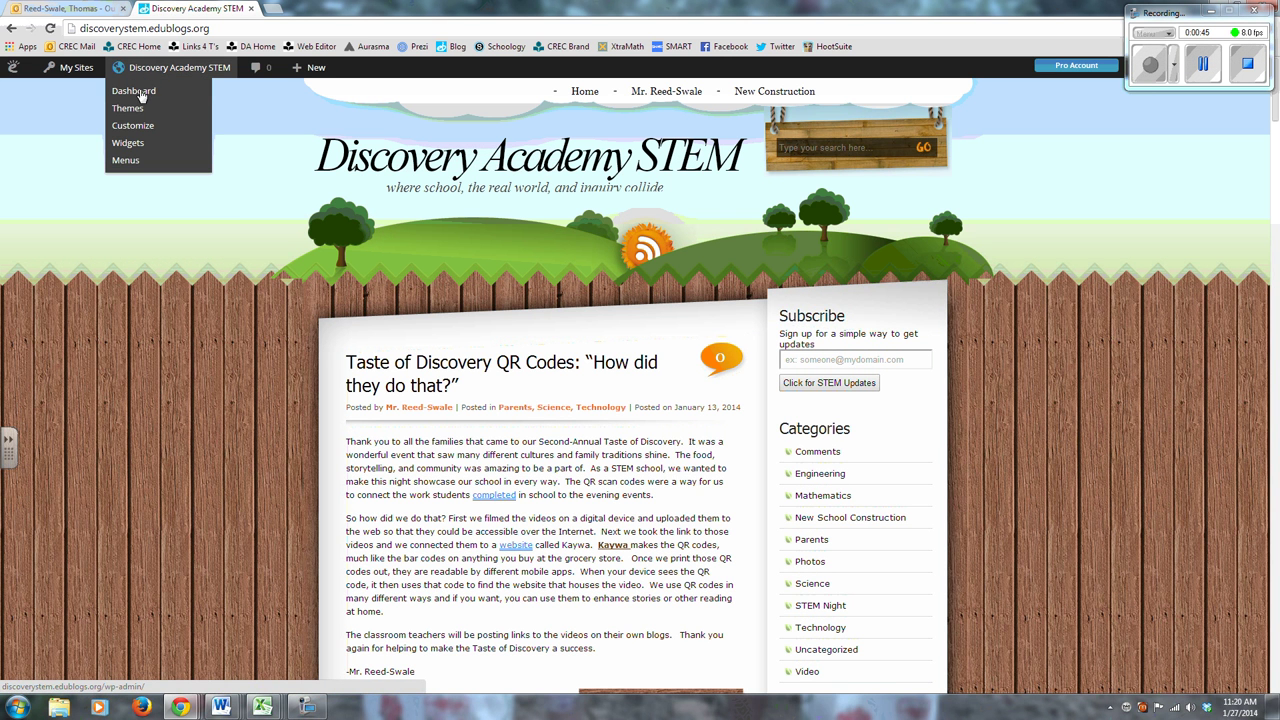
{"action": "left_click", "coordinate": [141, 92]}
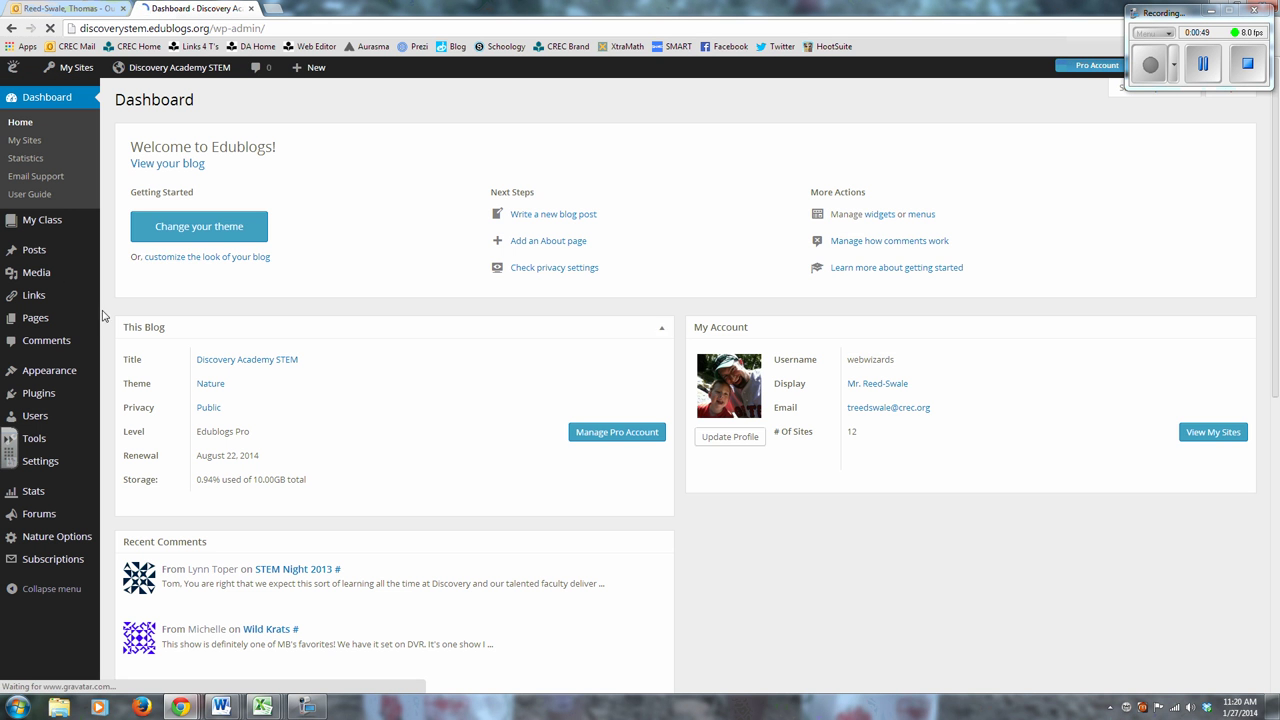
{"action": "mouse_move", "coordinate": [37, 252]}
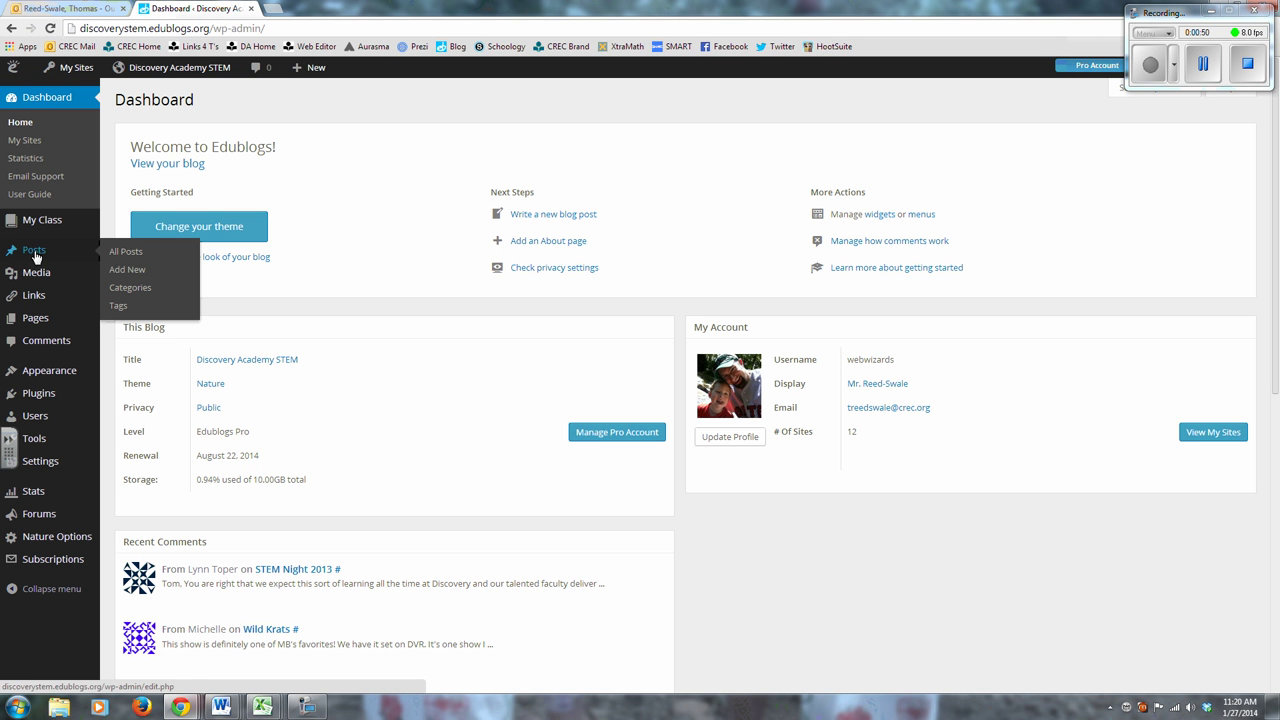
{"action": "left_click", "coordinate": [125, 270]}
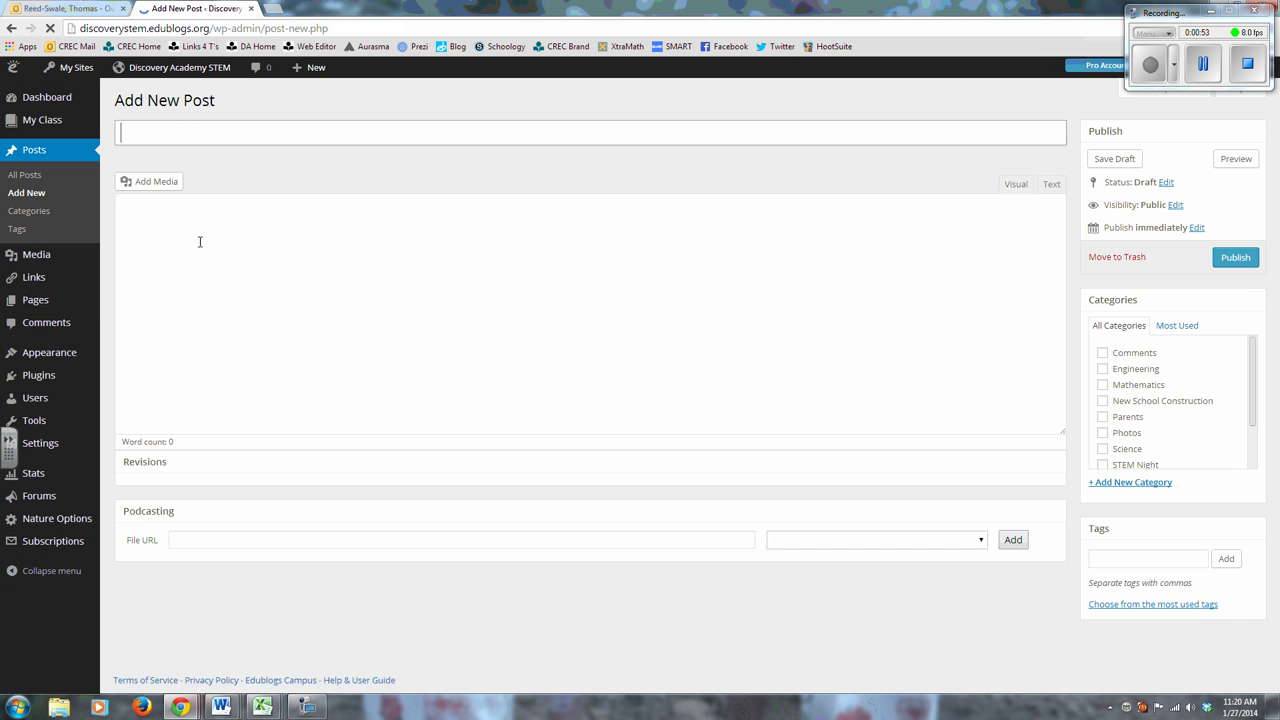
Title the post with the teacher's name in possessive form followed by "Video from Taste of Discovery"
{"action": "left_click", "coordinate": [198, 134]}
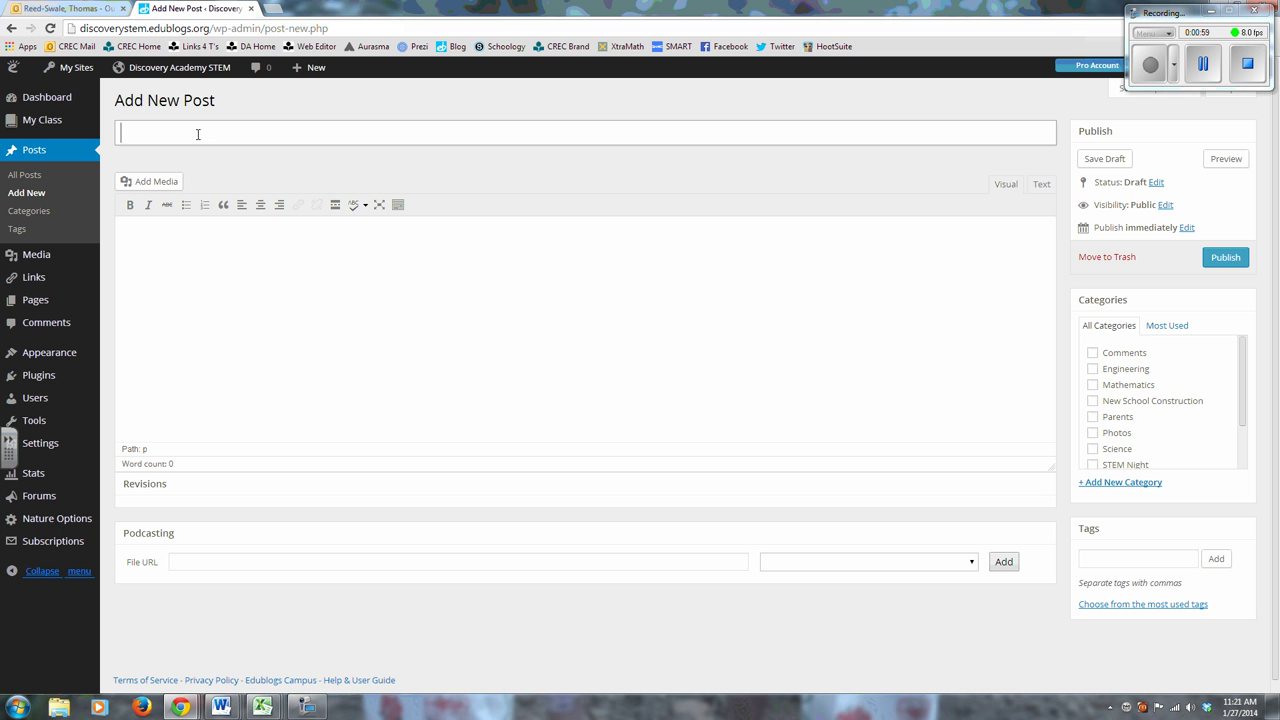
{"action": "type", "text": "Mr. Reed-Swale's Video from Taste of"}
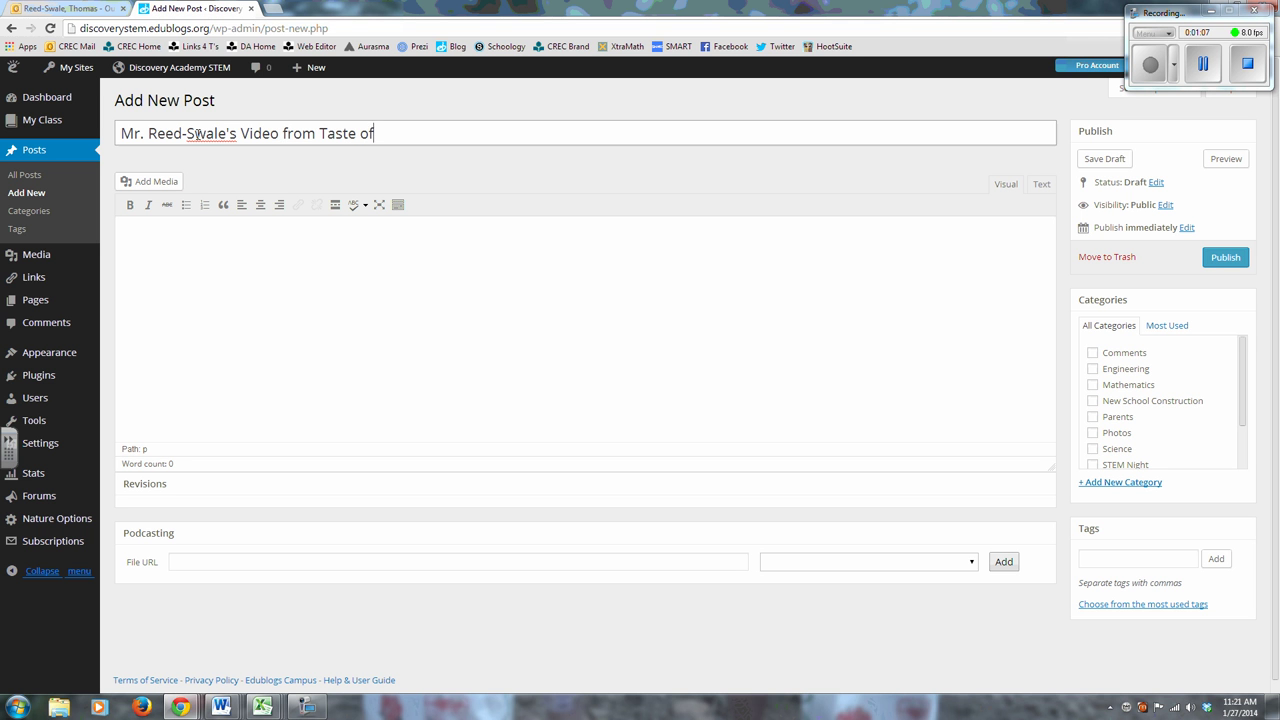
{"action": "type", "text": " Discovery"}
Write "Check out our video. We worked so hard." as the post's body text and start a new line below it
{"action": "left_click", "coordinate": [166, 240]}
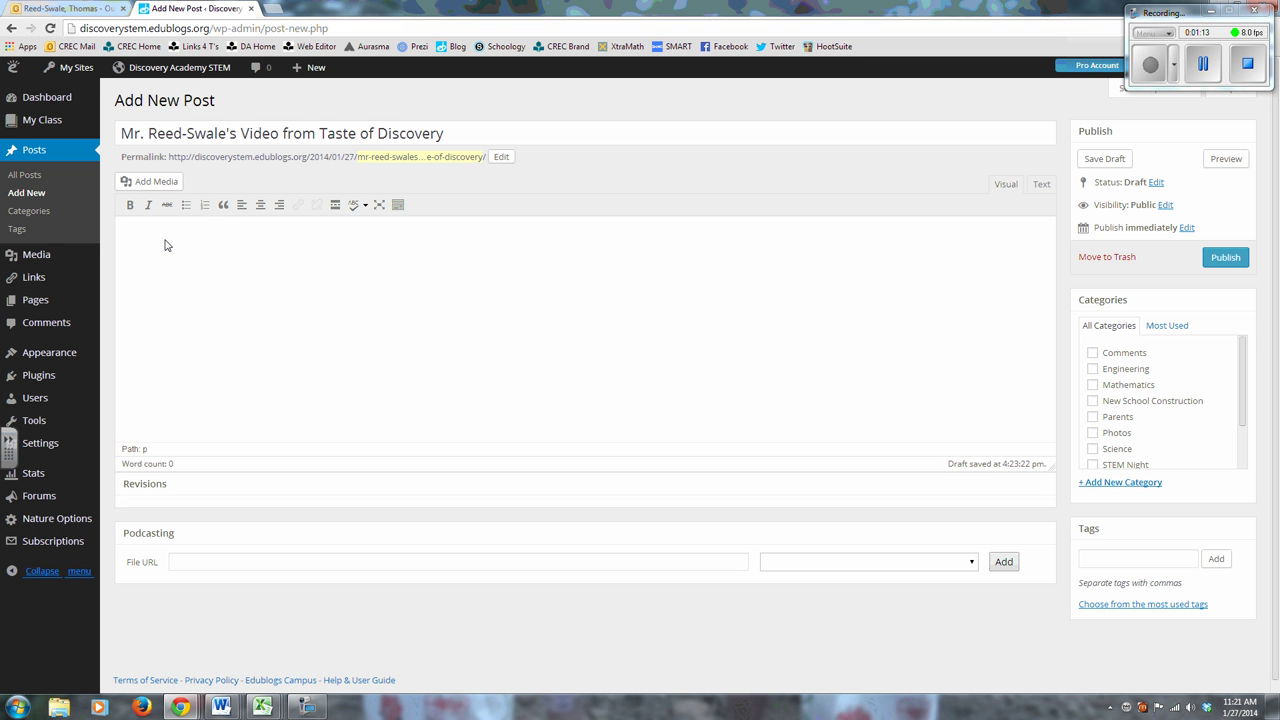
{"action": "type", "text": "Check out our video. We worked so hard."}
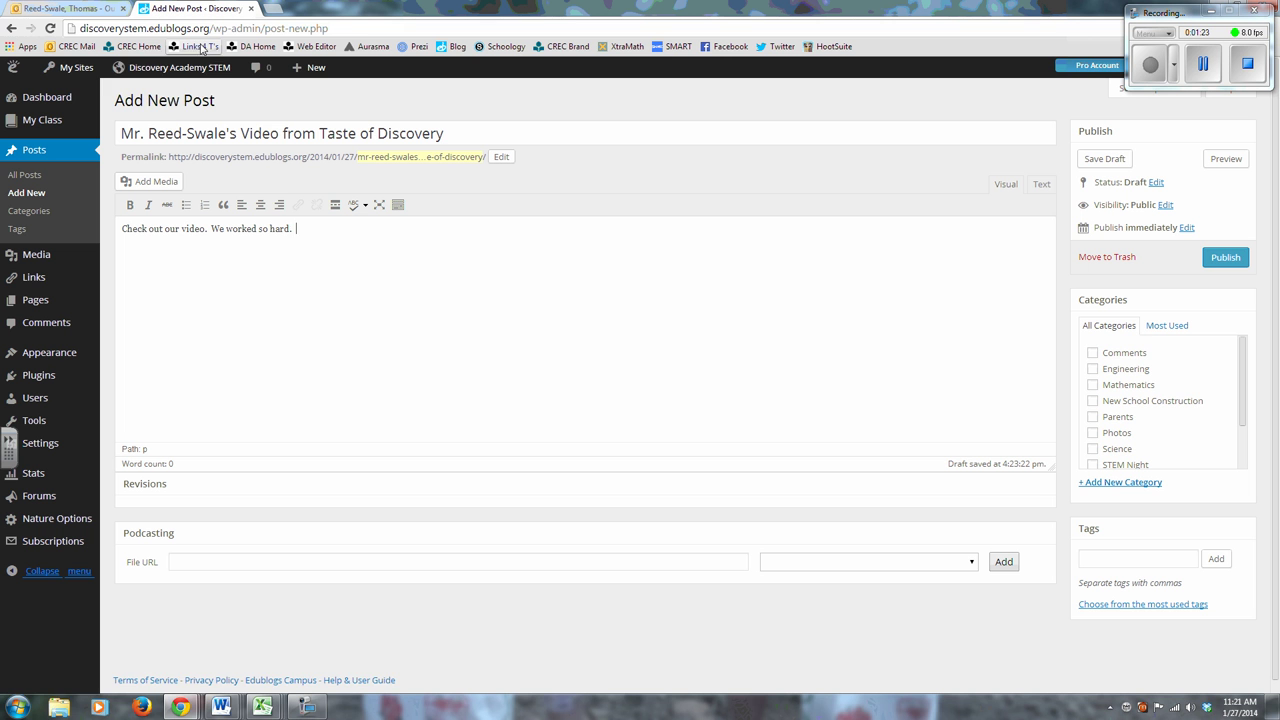
{"action": "mouse_move", "coordinate": [117, 67]}
{"action": "key", "text": "Return"}
Show the post body as HTML text and add an empty line below the &nbsp; entry
{"action": "left_click", "coordinate": [1042, 185]}
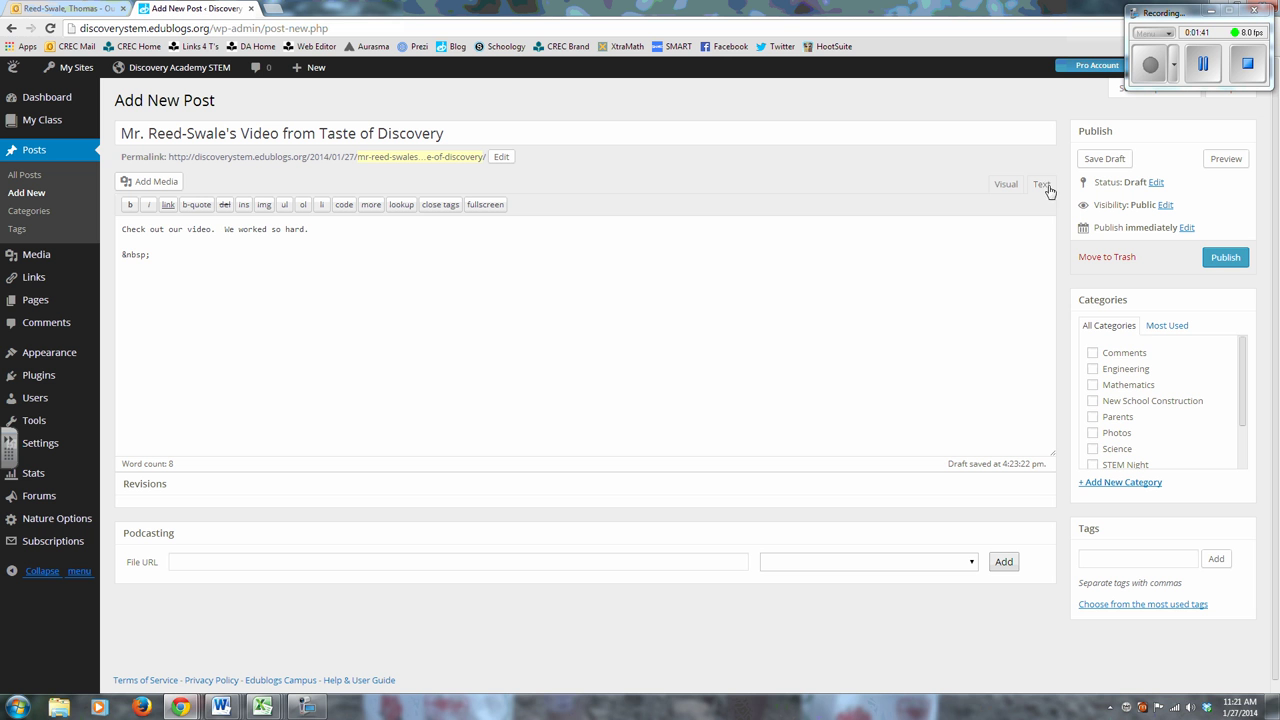
{"action": "double_click", "coordinate": [138, 275]}
{"action": "key", "text": "Return"}
Try to open the first two YouTube links from the already open QR Code Video Links email
{"action": "mouse_move", "coordinate": [205, 704]}
{"action": "left_click", "coordinate": [230, 635]}
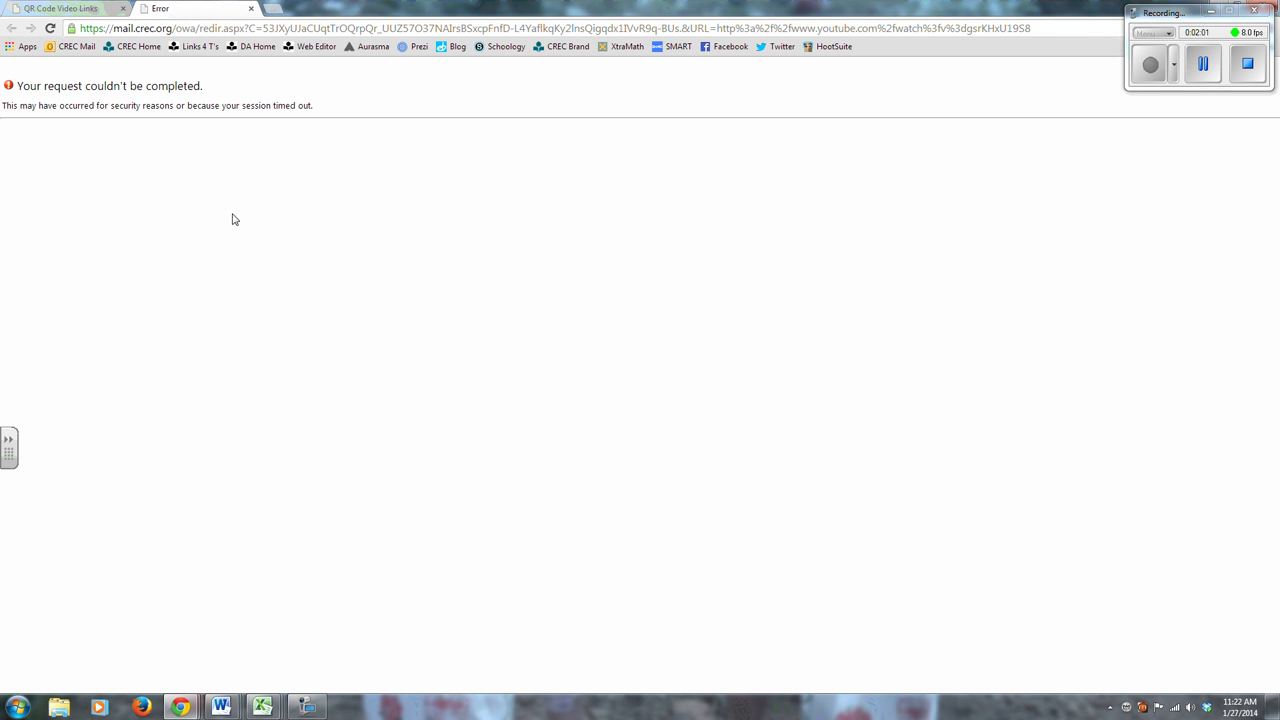
{"action": "left_click", "coordinate": [251, 8]}
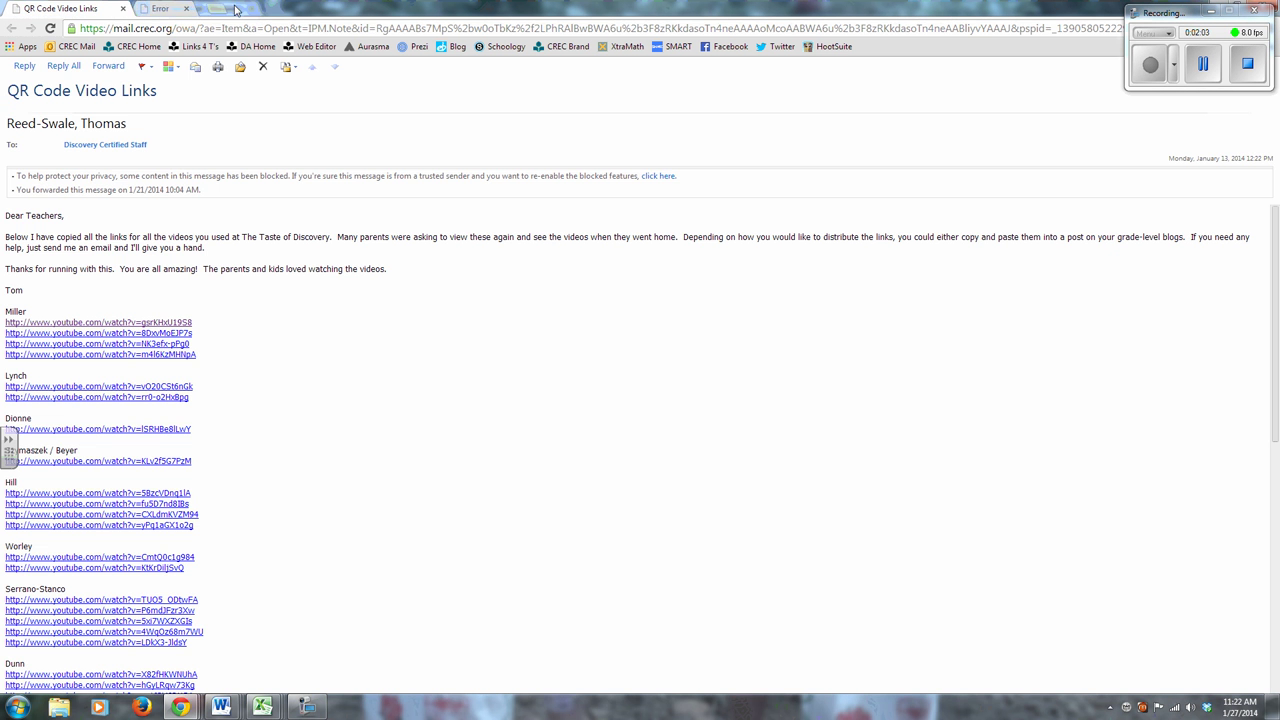
{"action": "left_click", "coordinate": [75, 333]}
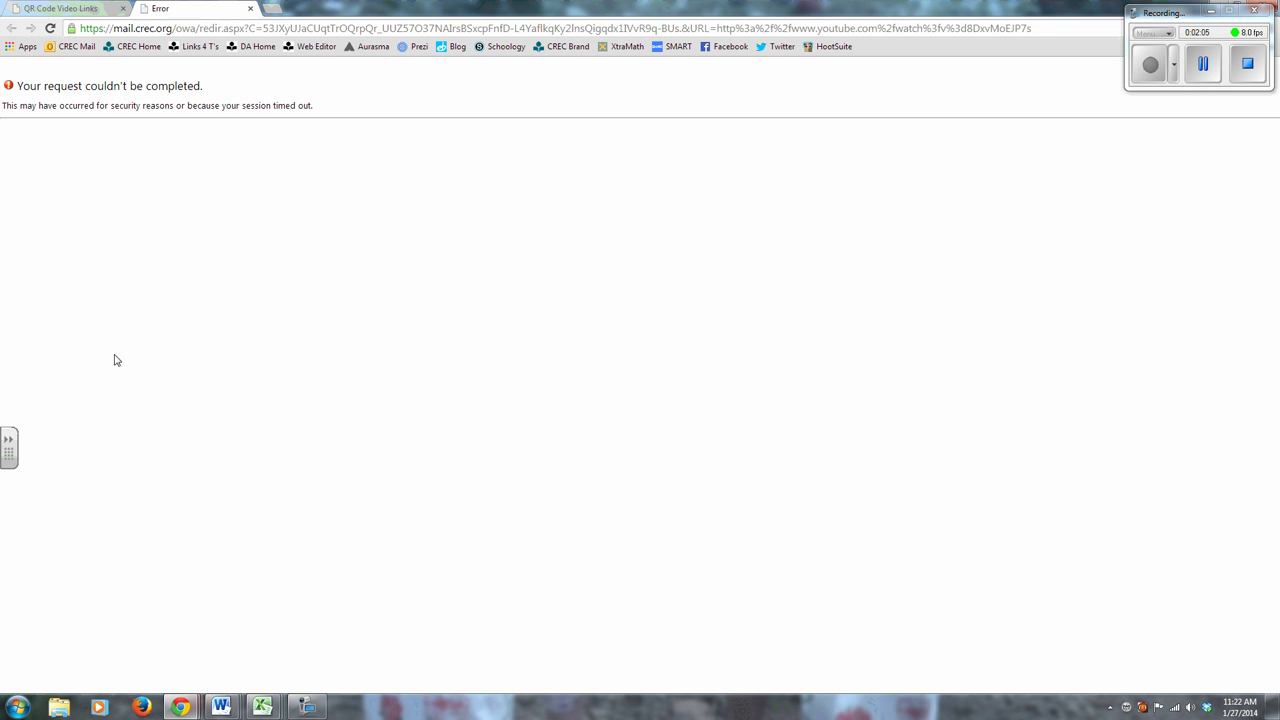
{"action": "left_click", "coordinate": [251, 8]}
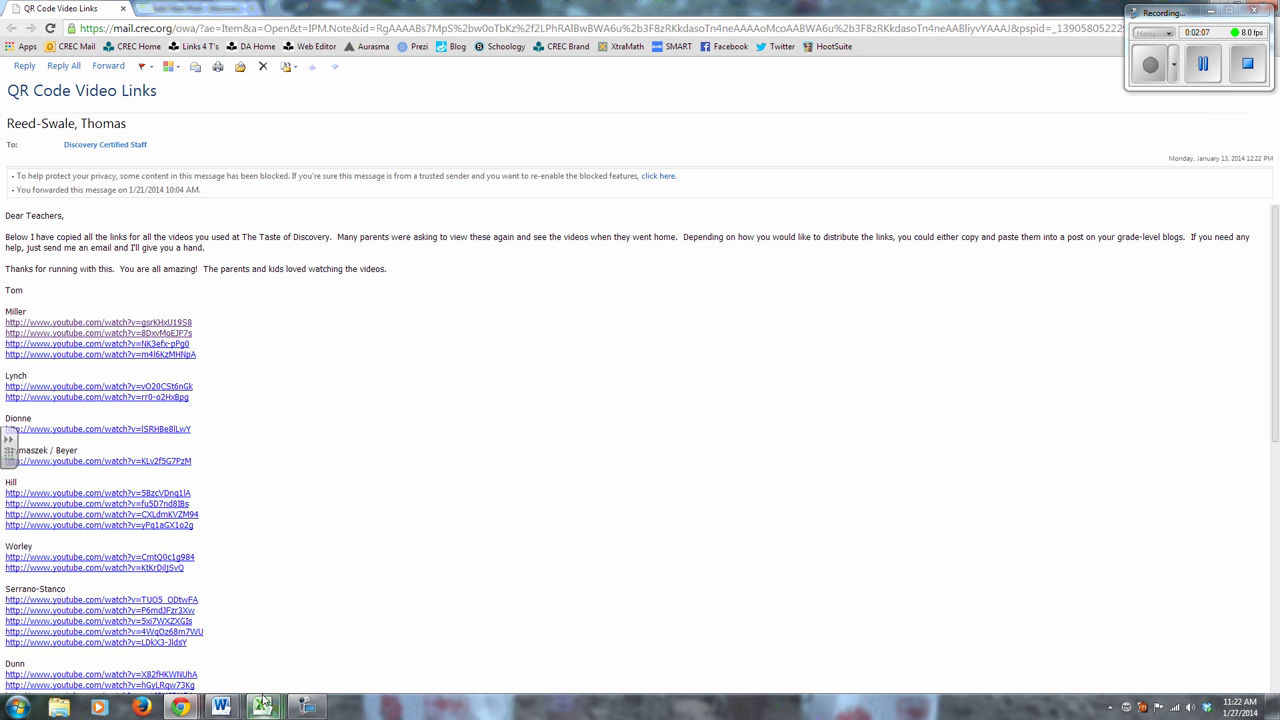
Switch to the Outlook Web App mailbox and search from Sent Items for "Taste of Discovery"
{"action": "mouse_move", "coordinate": [193, 707]}
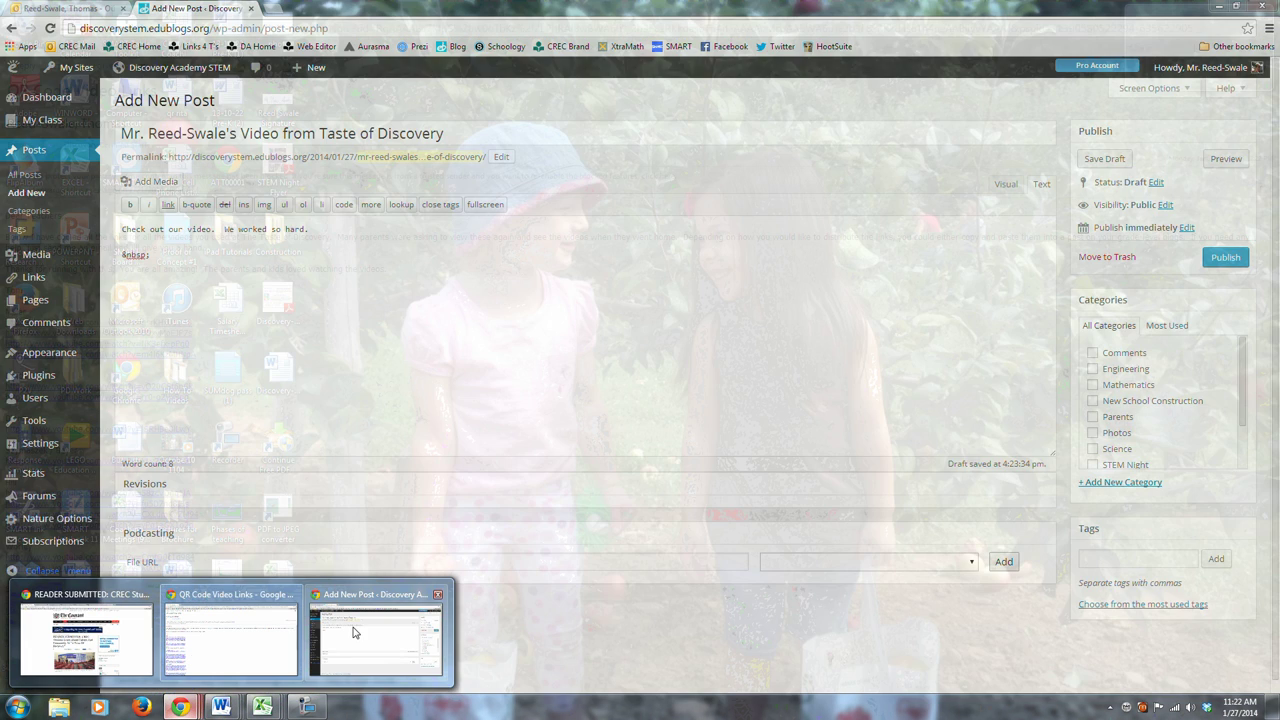
{"action": "left_click", "coordinate": [324, 635]}
{"action": "left_click", "coordinate": [62, 8]}
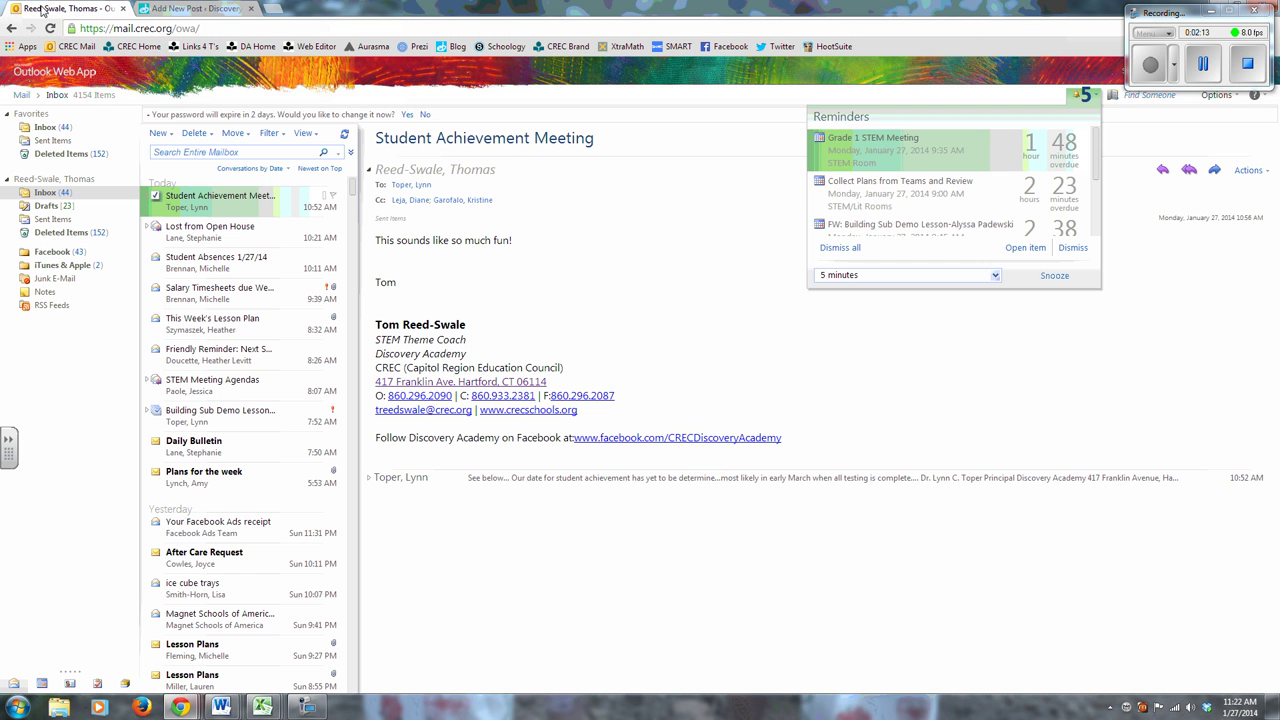
{"action": "left_click", "coordinate": [62, 142]}
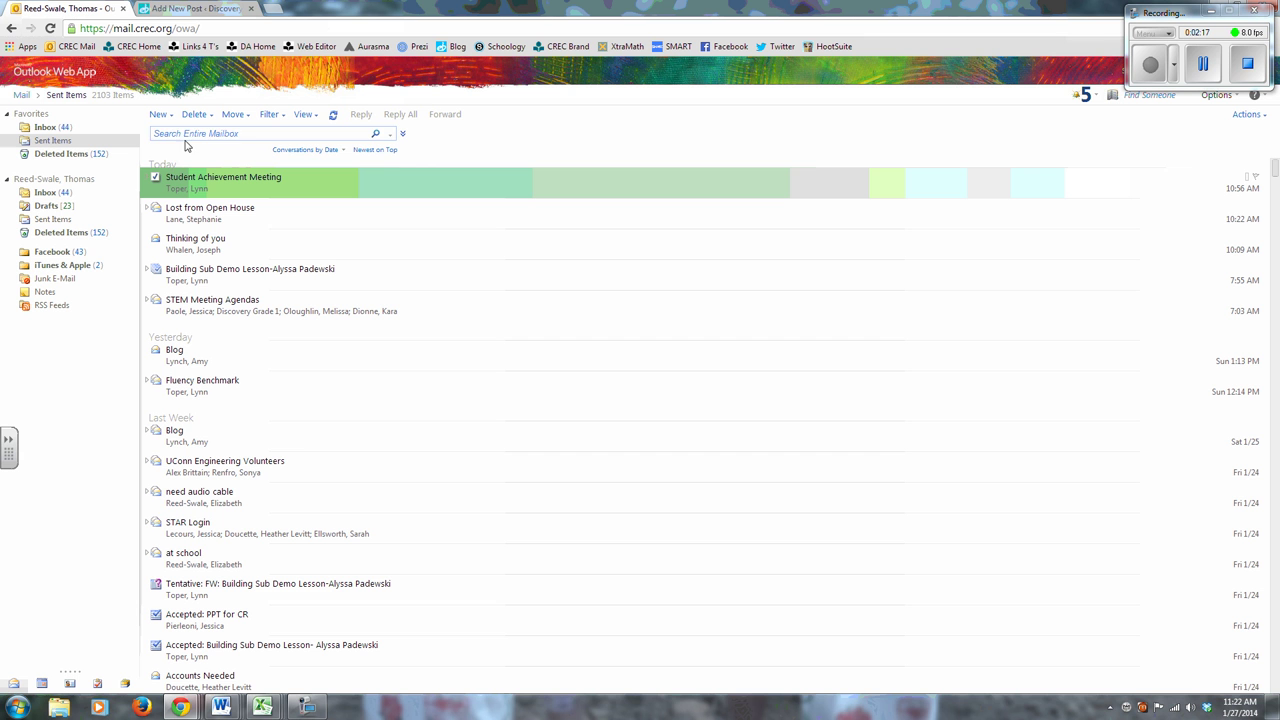
{"action": "left_click", "coordinate": [186, 134]}
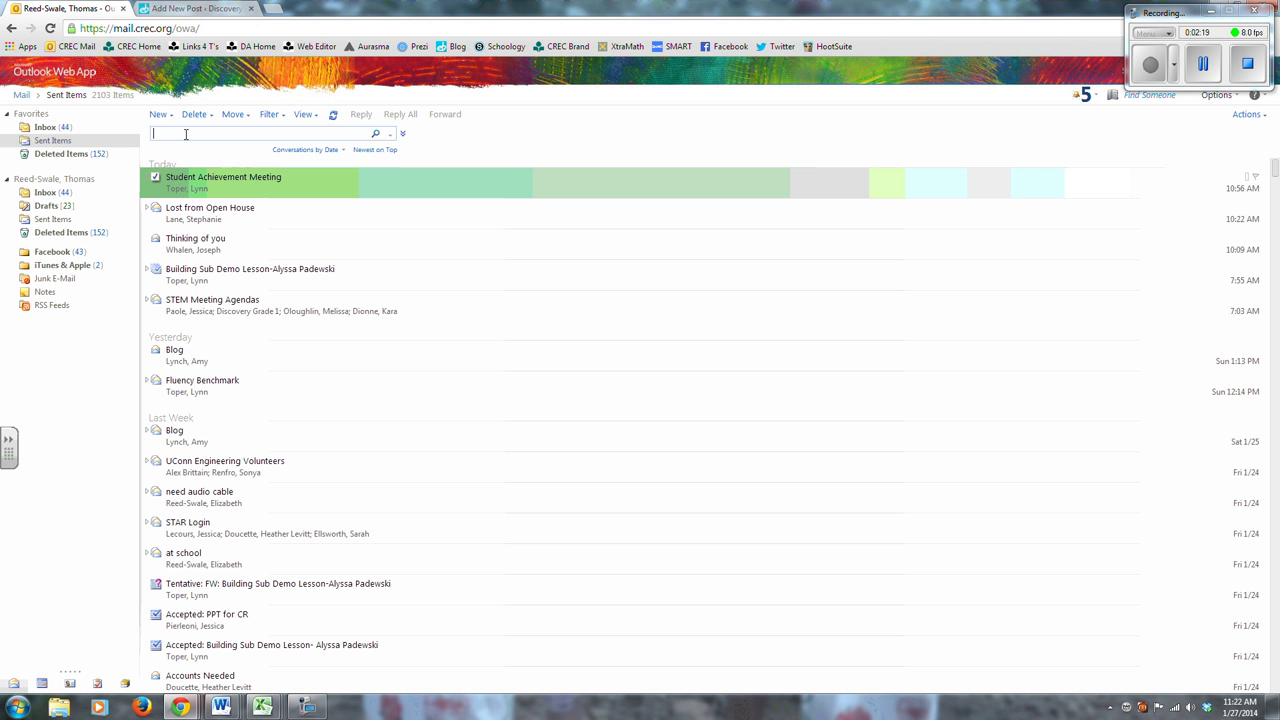
{"action": "type", "text": "Taste of Discovery"}
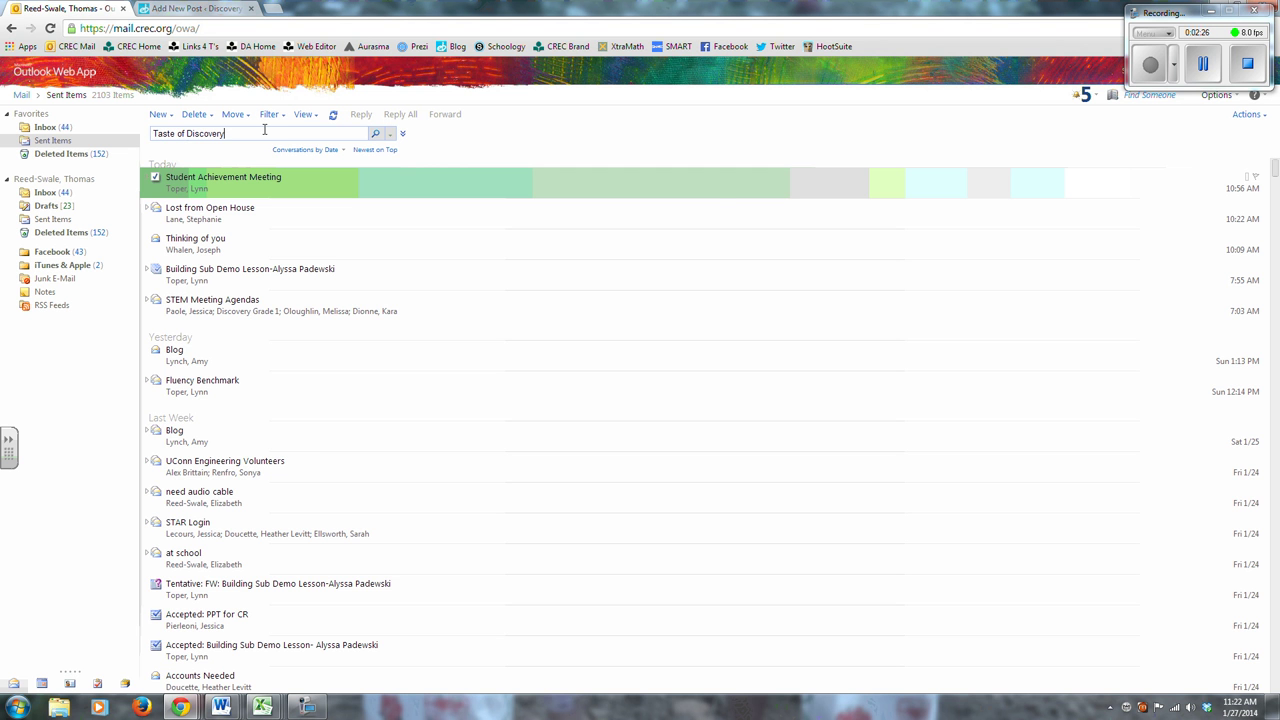
{"action": "key", "text": "Return"}
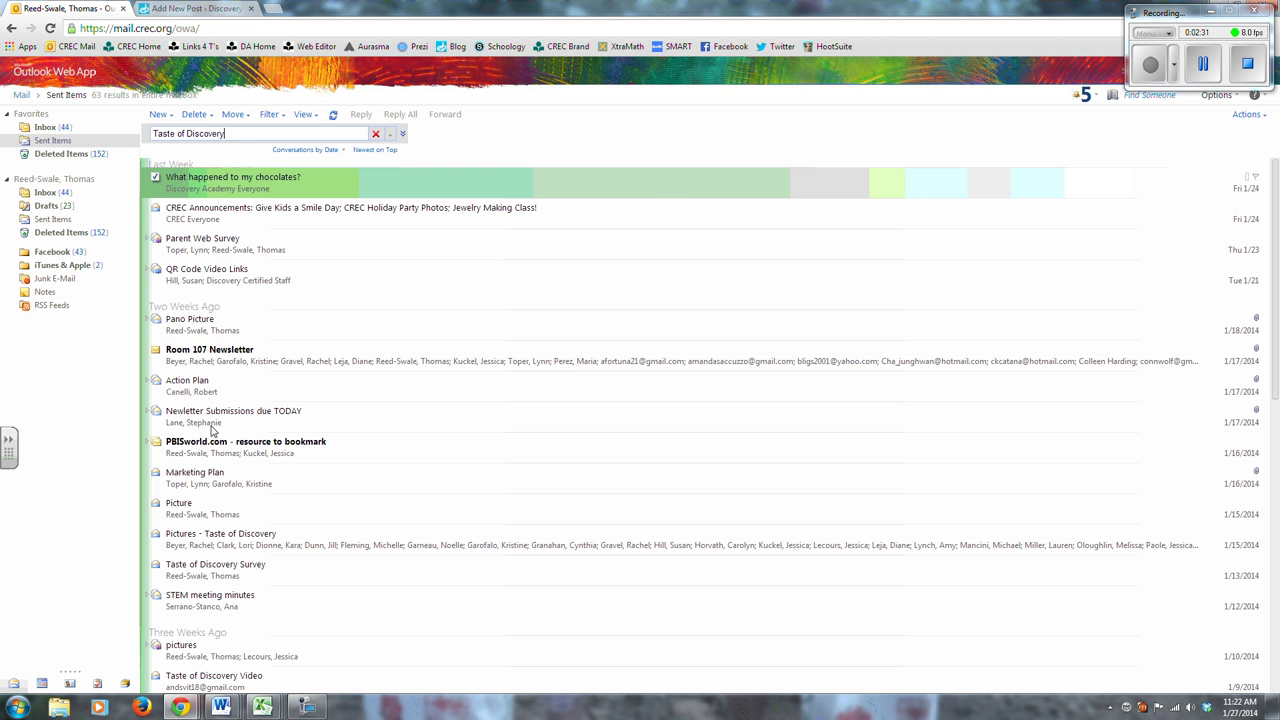
Open the QR Code Video Links message of 1/13/2014, follow its first YouTube link and pause the video
{"action": "left_click", "coordinate": [204, 277]}
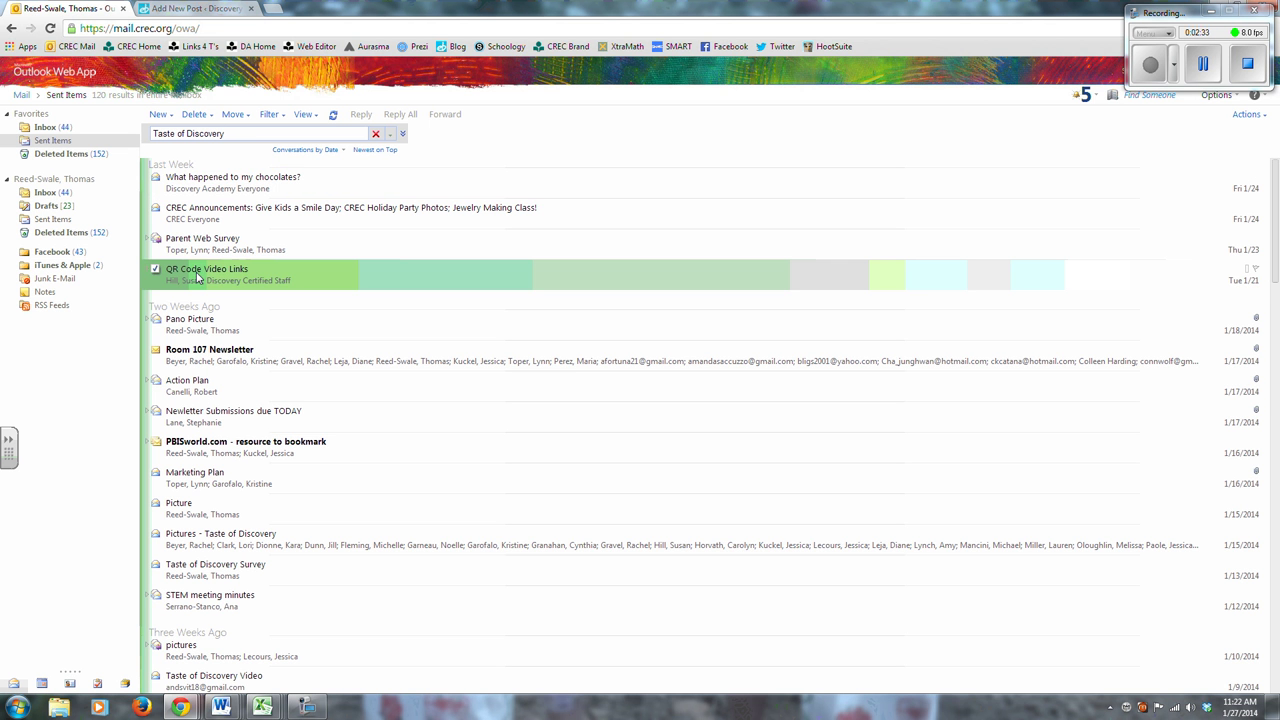
{"action": "double_click", "coordinate": [176, 299]}
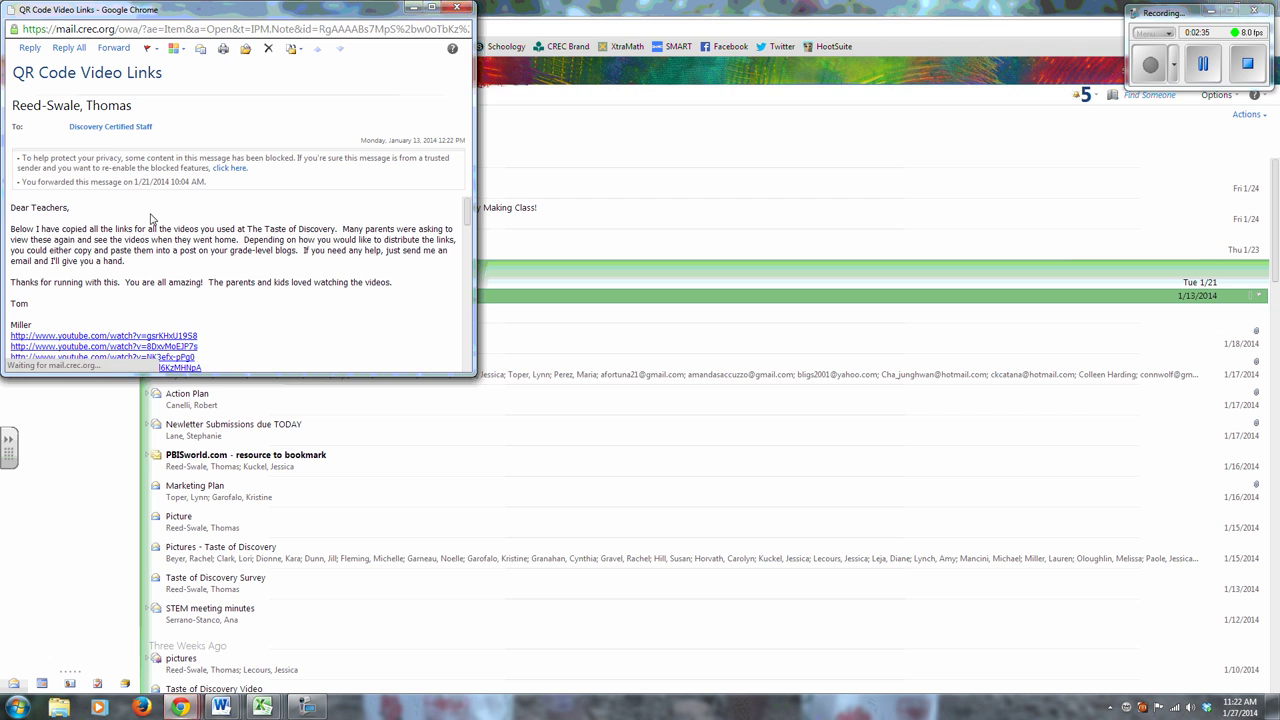
{"action": "left_click", "coordinate": [150, 365]}
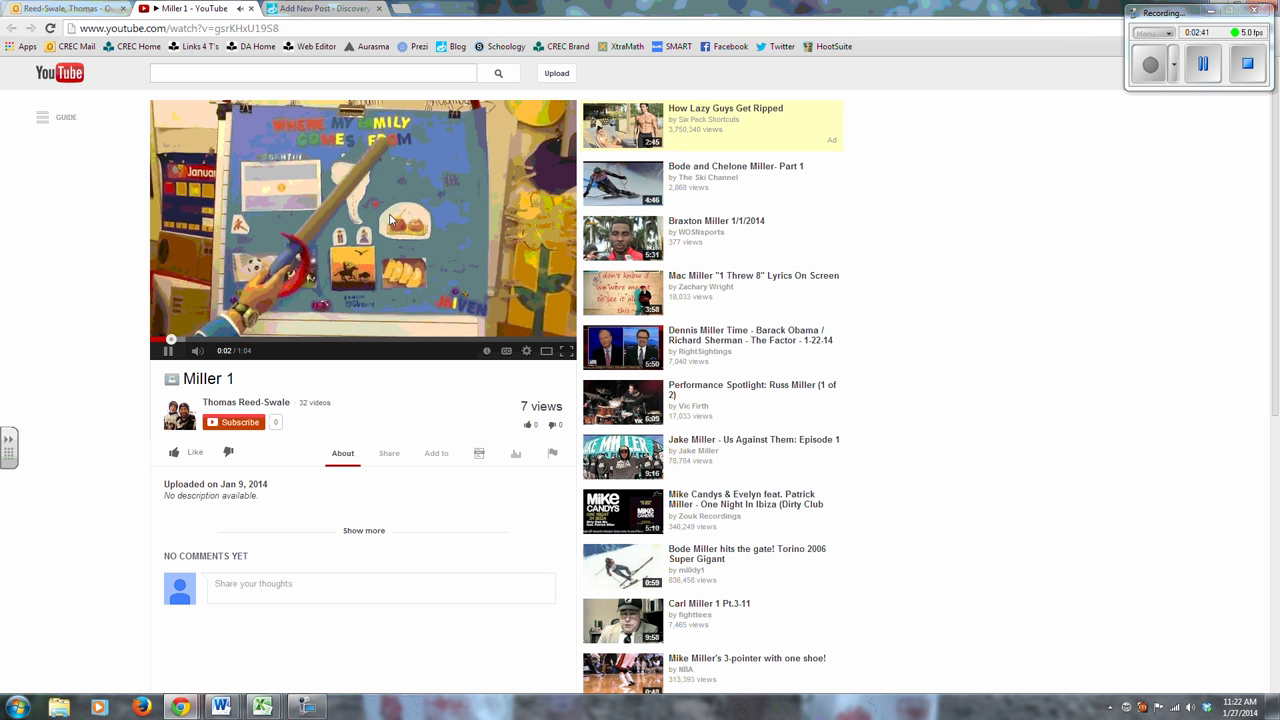
{"action": "left_click", "coordinate": [168, 350]}
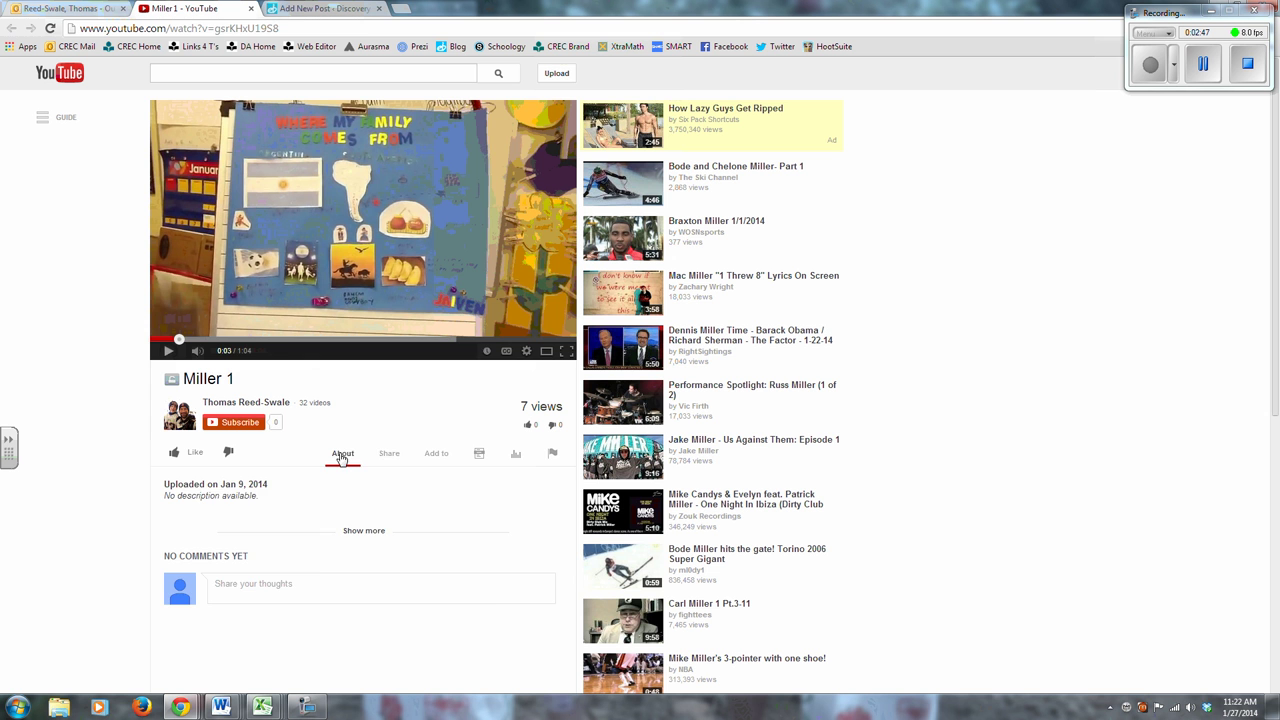
Display the video's embed code in its sharing options and copy the 560 × 315 iframe code
{"action": "left_click", "coordinate": [389, 453]}
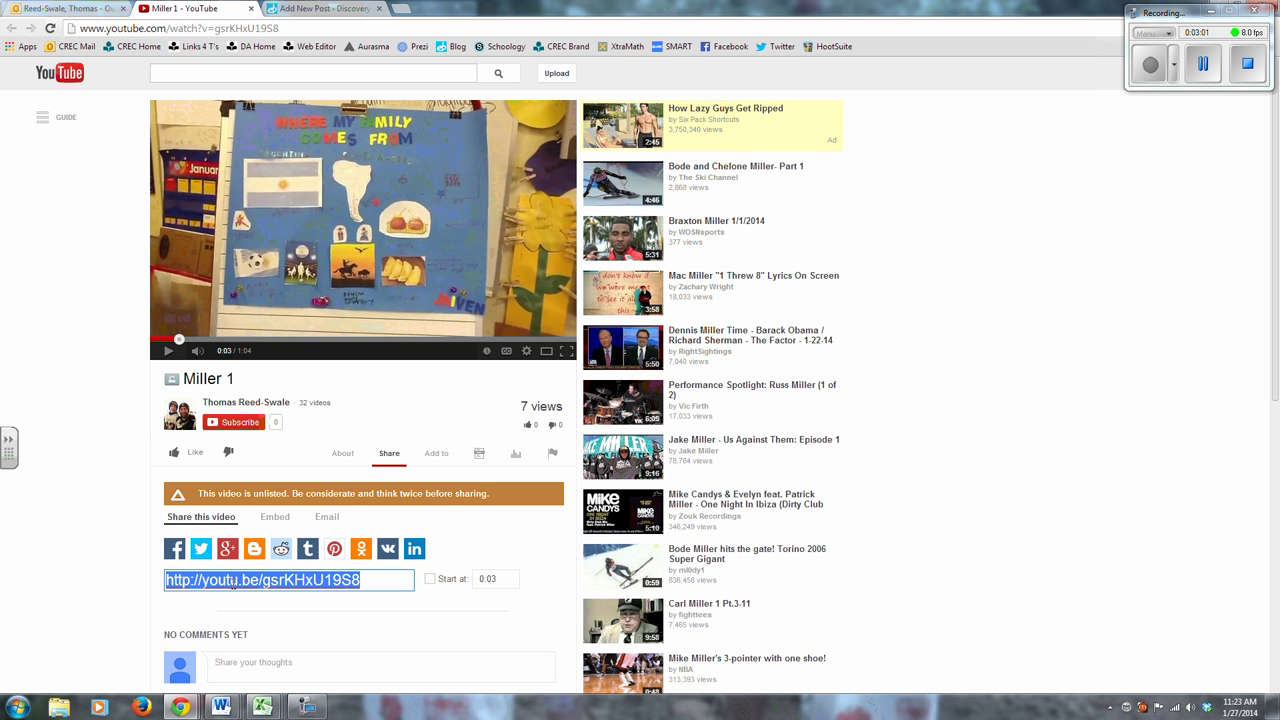
{"action": "left_click", "coordinate": [275, 519]}
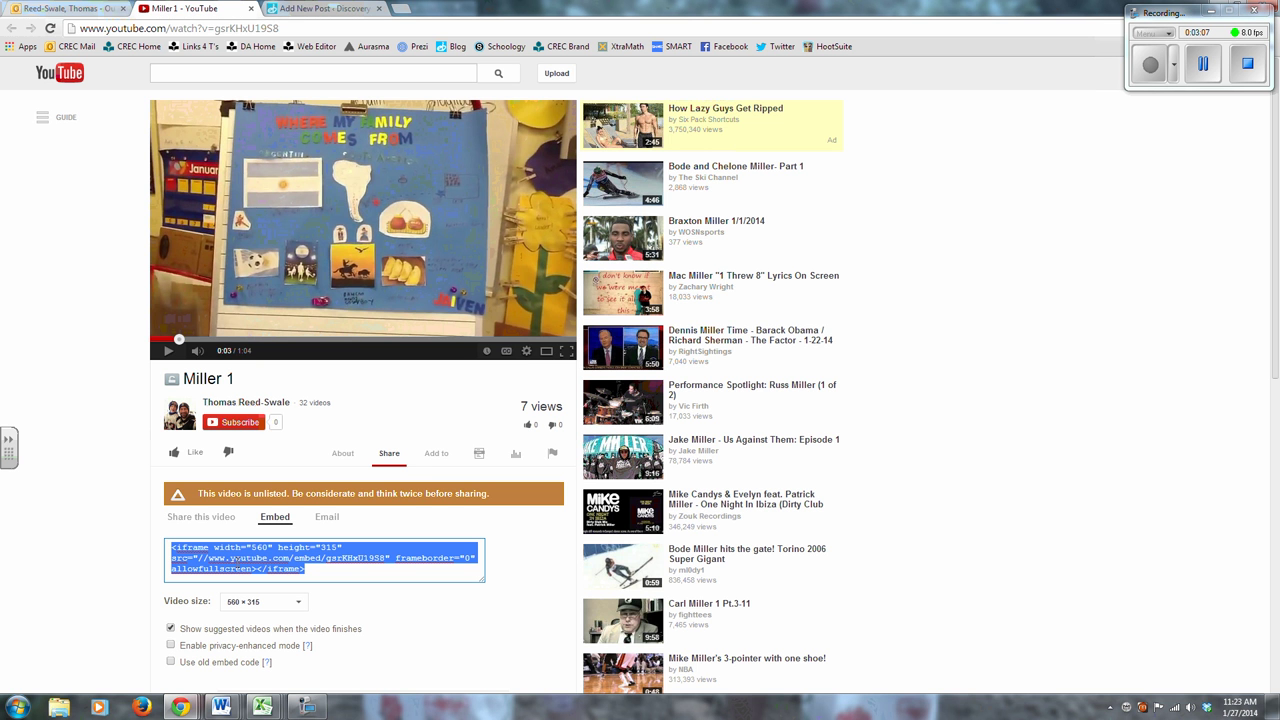
{"action": "right_click", "coordinate": [238, 572]}
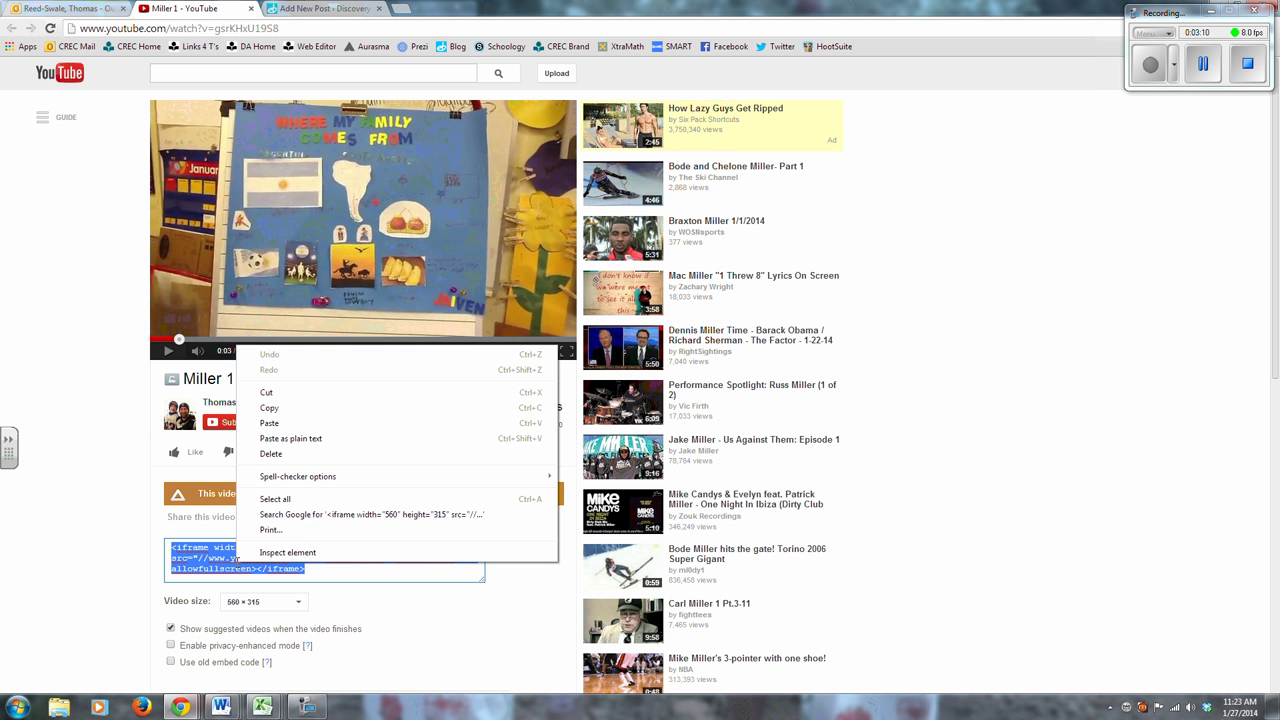
{"action": "left_click", "coordinate": [278, 412]}
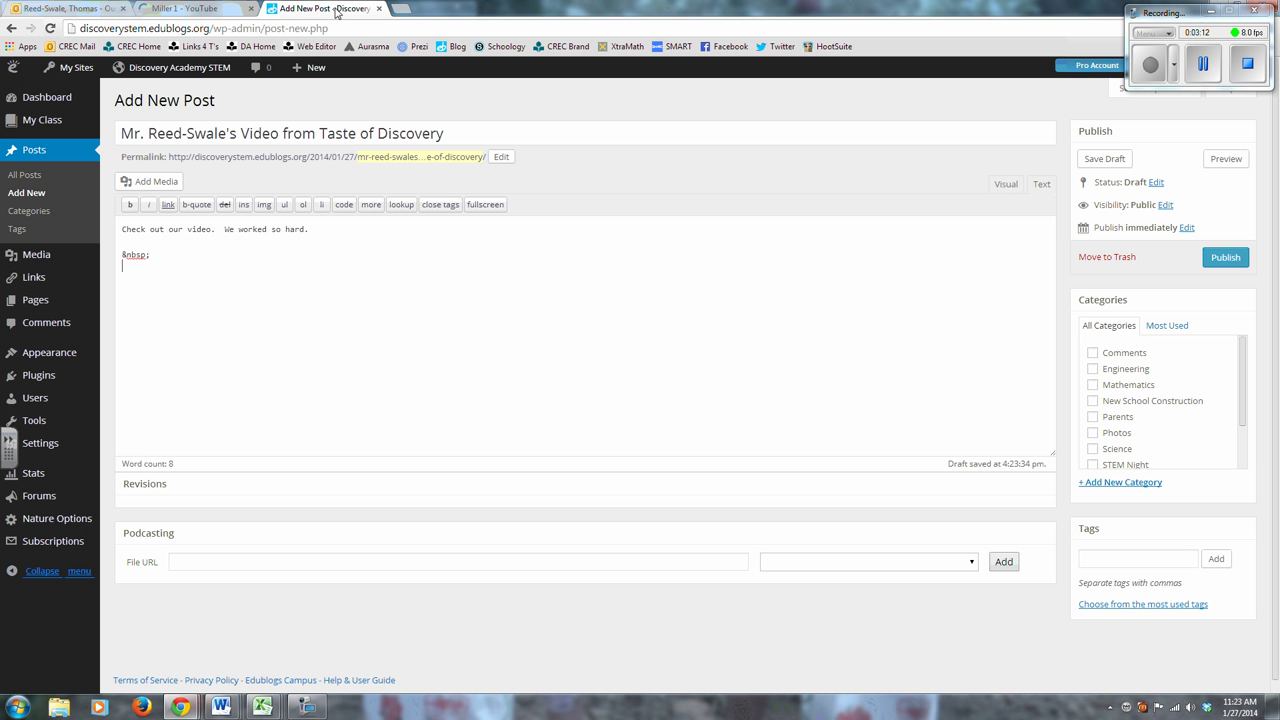
Paste the iframe embed code on the empty line of the blog post's HTML and return to the visual editor
{"action": "left_click", "coordinate": [322, 8]}
{"action": "right_click", "coordinate": [140, 268]}
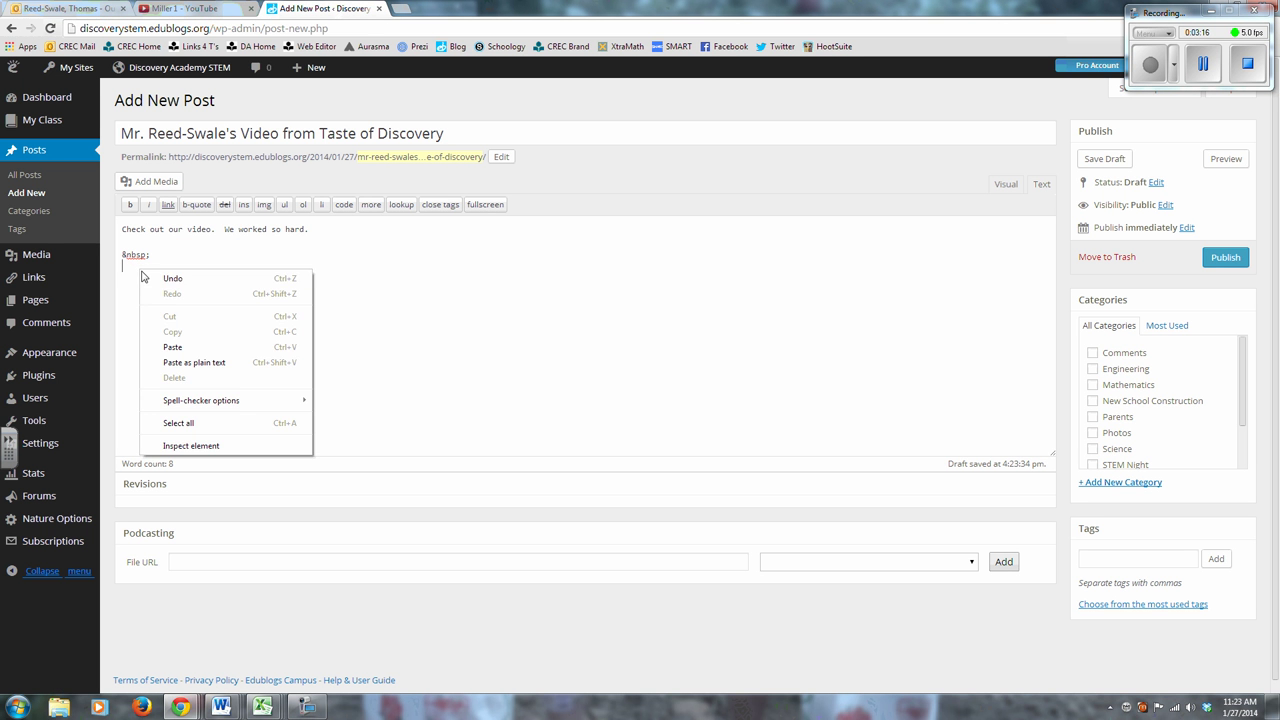
{"action": "left_click", "coordinate": [172, 344]}
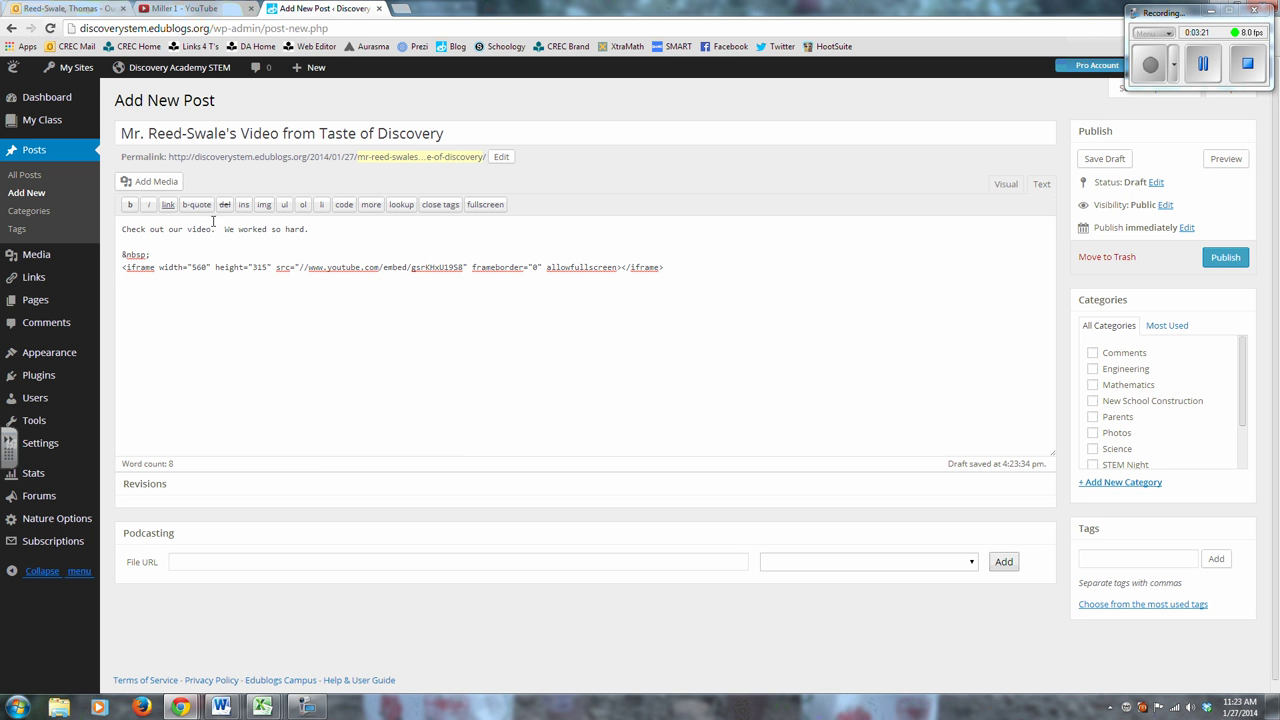
{"action": "left_click", "coordinate": [1006, 185]}
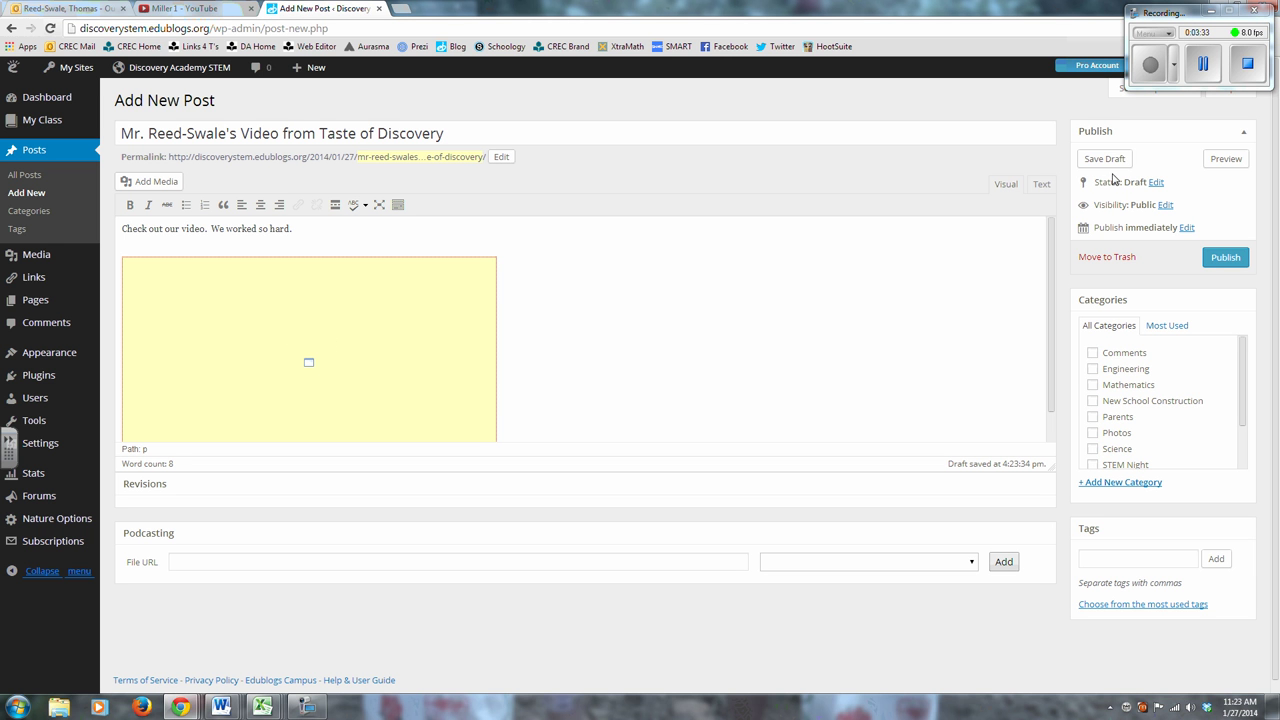
Assign the post to the Parents and Video categories
{"action": "left_click", "coordinate": [1092, 416]}
{"action": "scroll", "coordinate": [1154, 417], "scroll_direction": "down", "scroll_amount": 3}
{"action": "left_click", "coordinate": [1092, 441]}
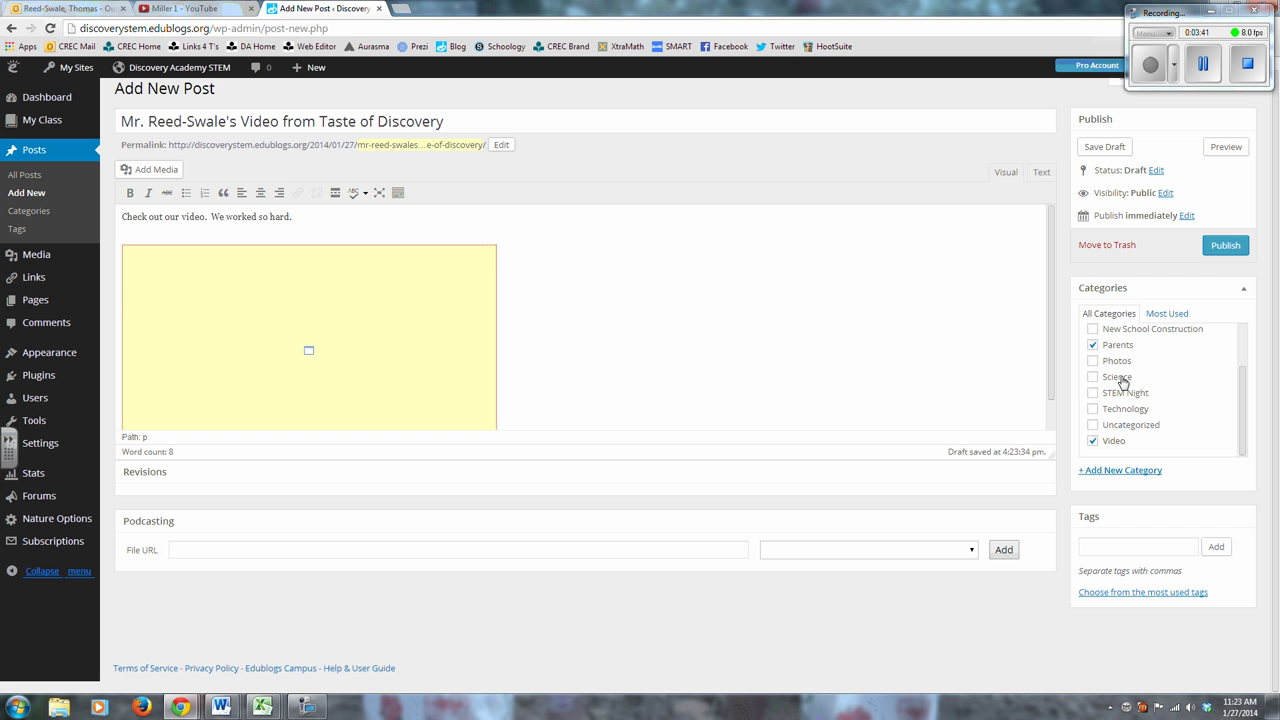
Save the post as a draft and visit the Discovery Academy Pre-K site
{"action": "left_click", "coordinate": [1105, 148]}
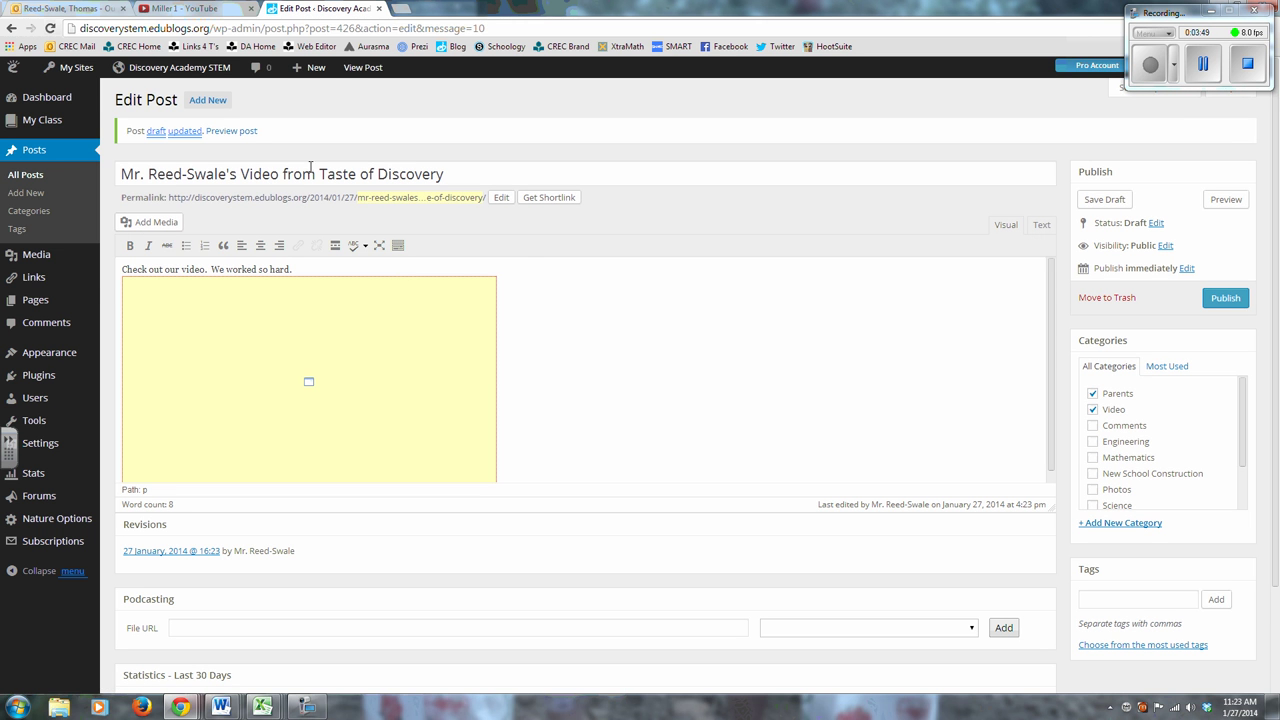
{"action": "mouse_move", "coordinate": [76, 67]}
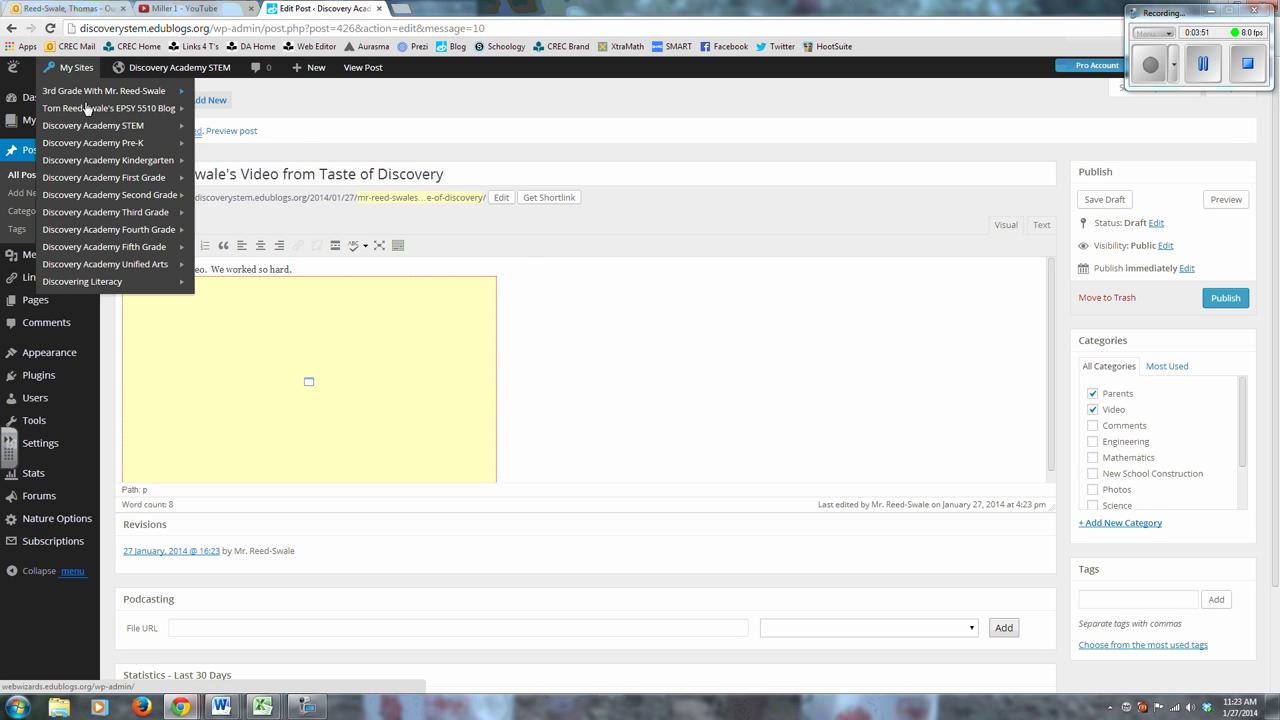
{"action": "mouse_move", "coordinate": [87, 143]}
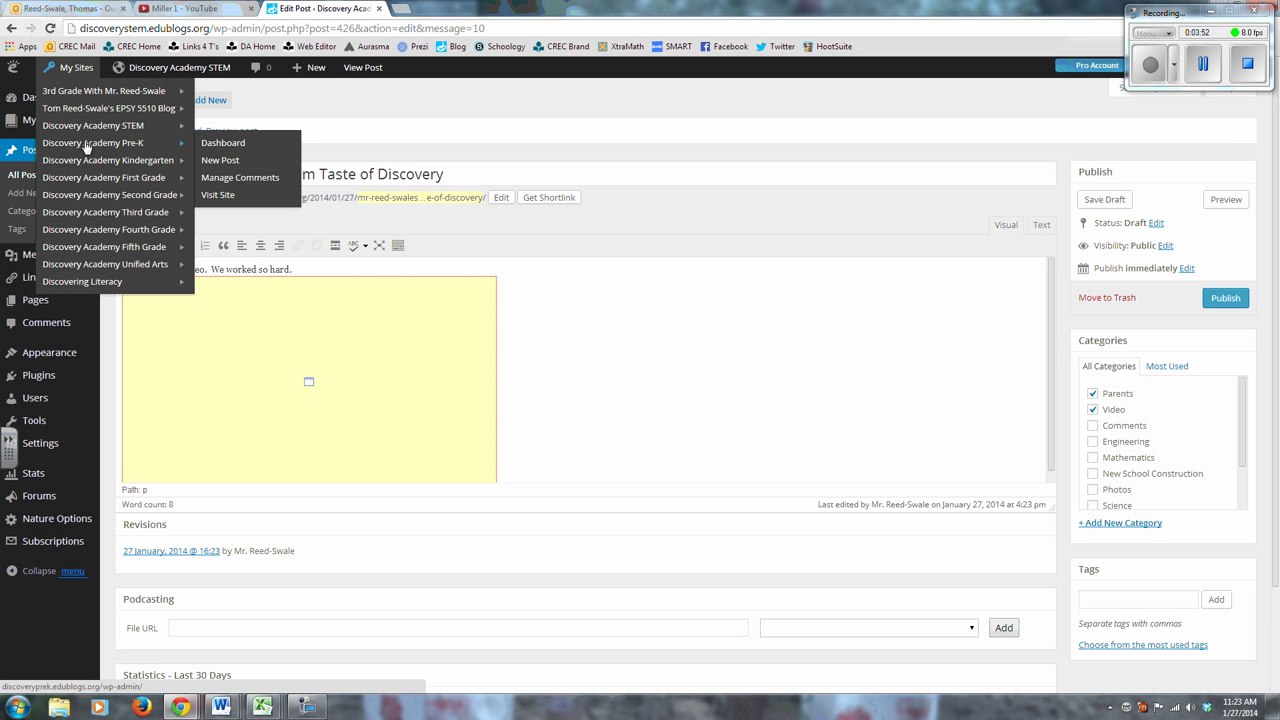
{"action": "left_click", "coordinate": [217, 196]}
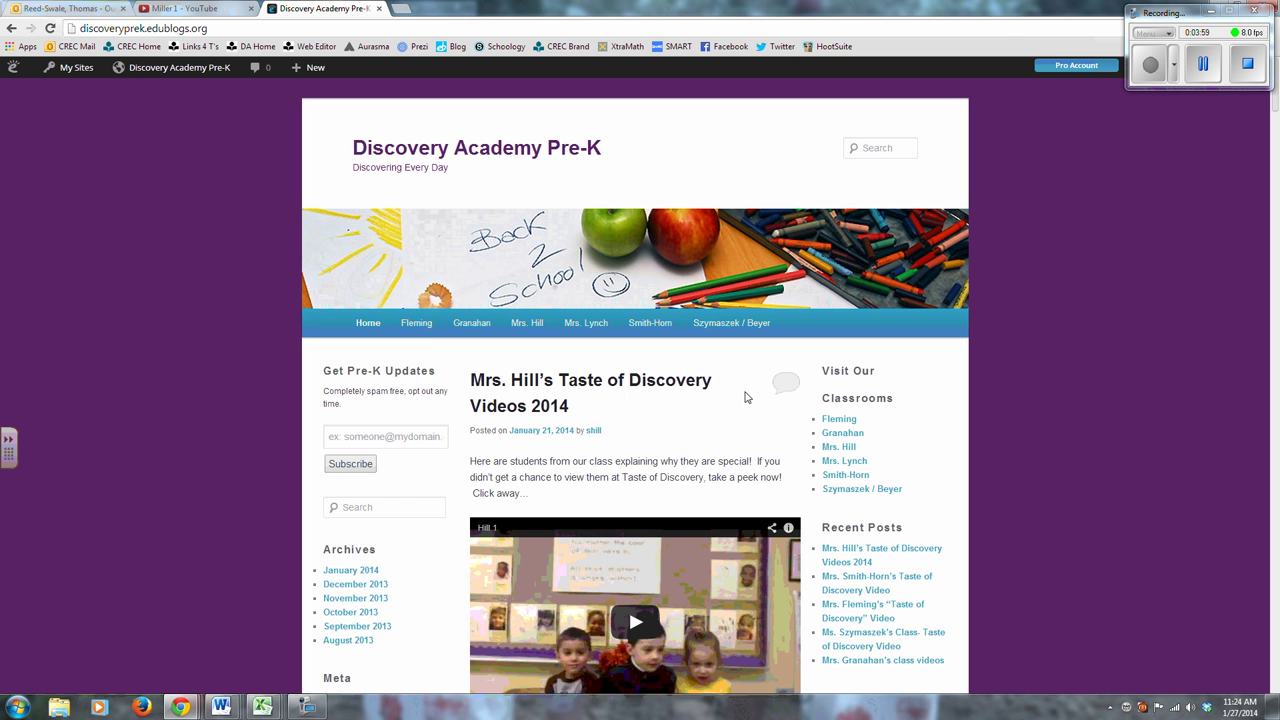
Look through the Pre-K blog's Taste of Discovery posts to examine how their YouTube videos are embedded
{"action": "scroll", "coordinate": [748, 399], "scroll_direction": "down", "scroll_amount": 1}
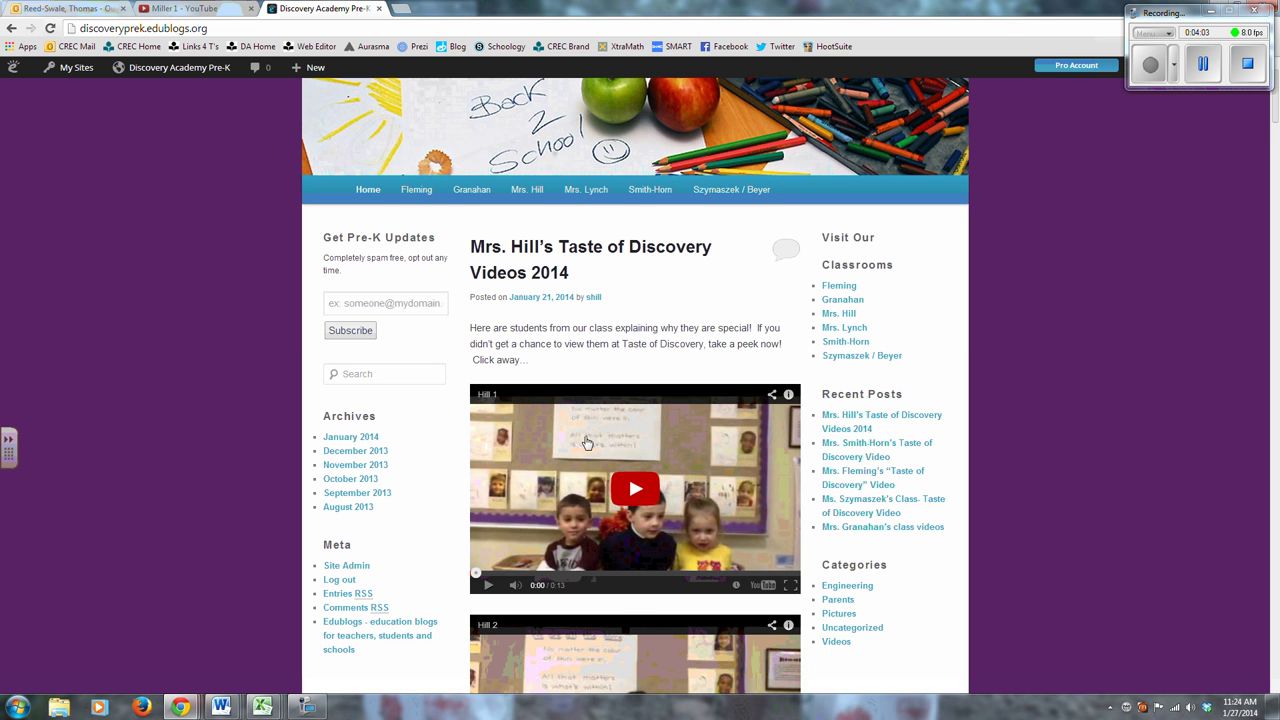
{"action": "scroll", "coordinate": [585, 440], "scroll_direction": "down", "scroll_amount": 1}
{"action": "scroll", "coordinate": [585, 440], "scroll_direction": "down", "scroll_amount": 1}
{"action": "scroll", "coordinate": [592, 450], "scroll_direction": "down", "scroll_amount": 5}
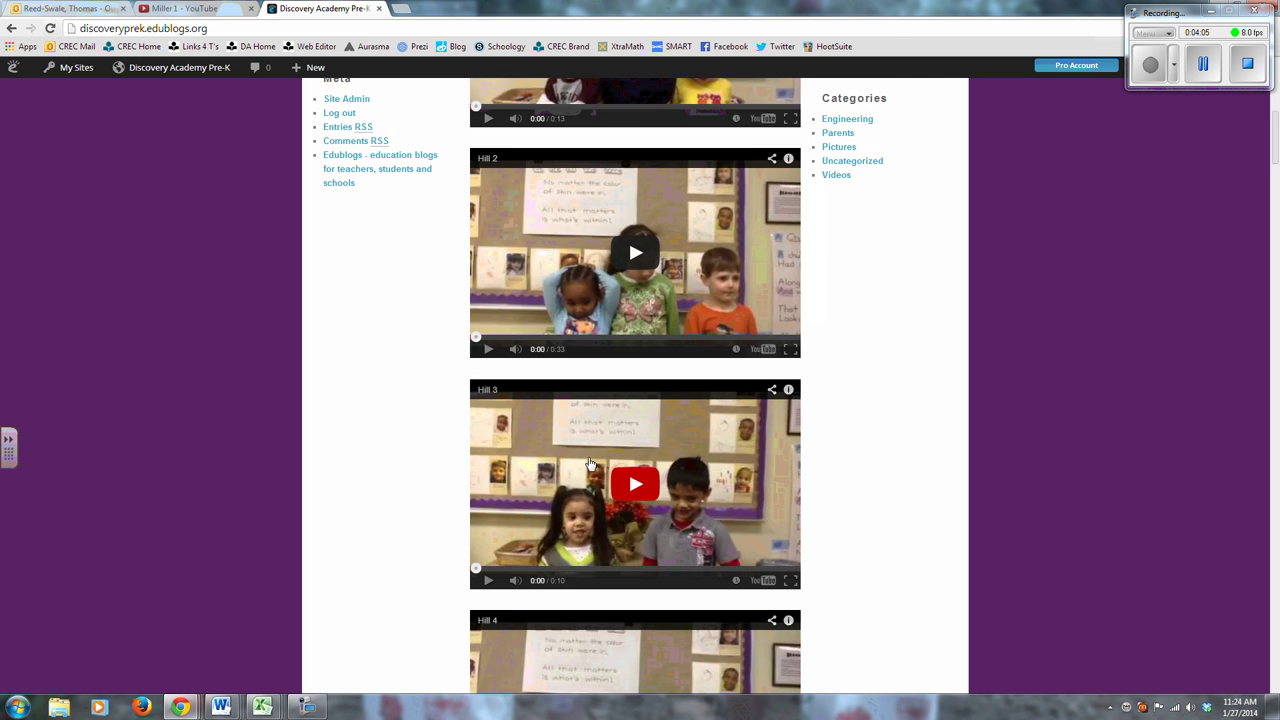
{"action": "scroll", "coordinate": [594, 471], "scroll_direction": "up", "scroll_amount": 5}
{"action": "scroll", "coordinate": [668, 494], "scroll_direction": "down", "scroll_amount": 11}
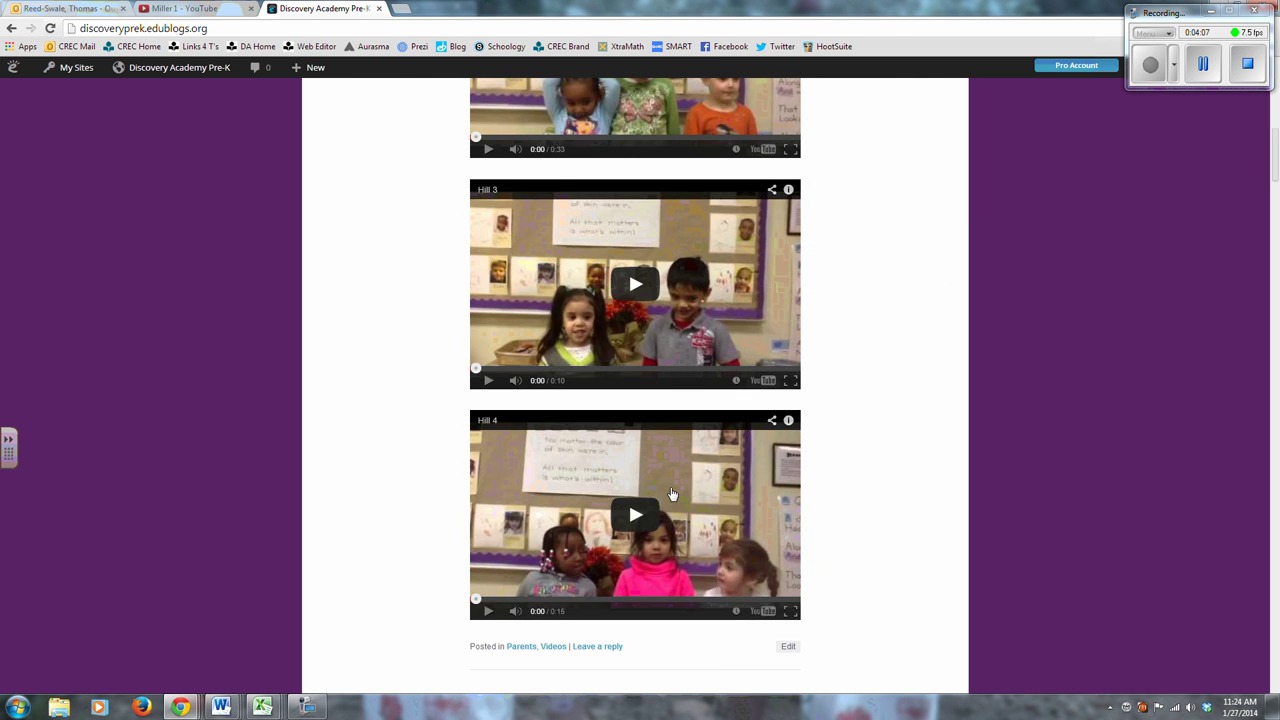
{"action": "scroll", "coordinate": [668, 492], "scroll_direction": "down", "scroll_amount": 18}
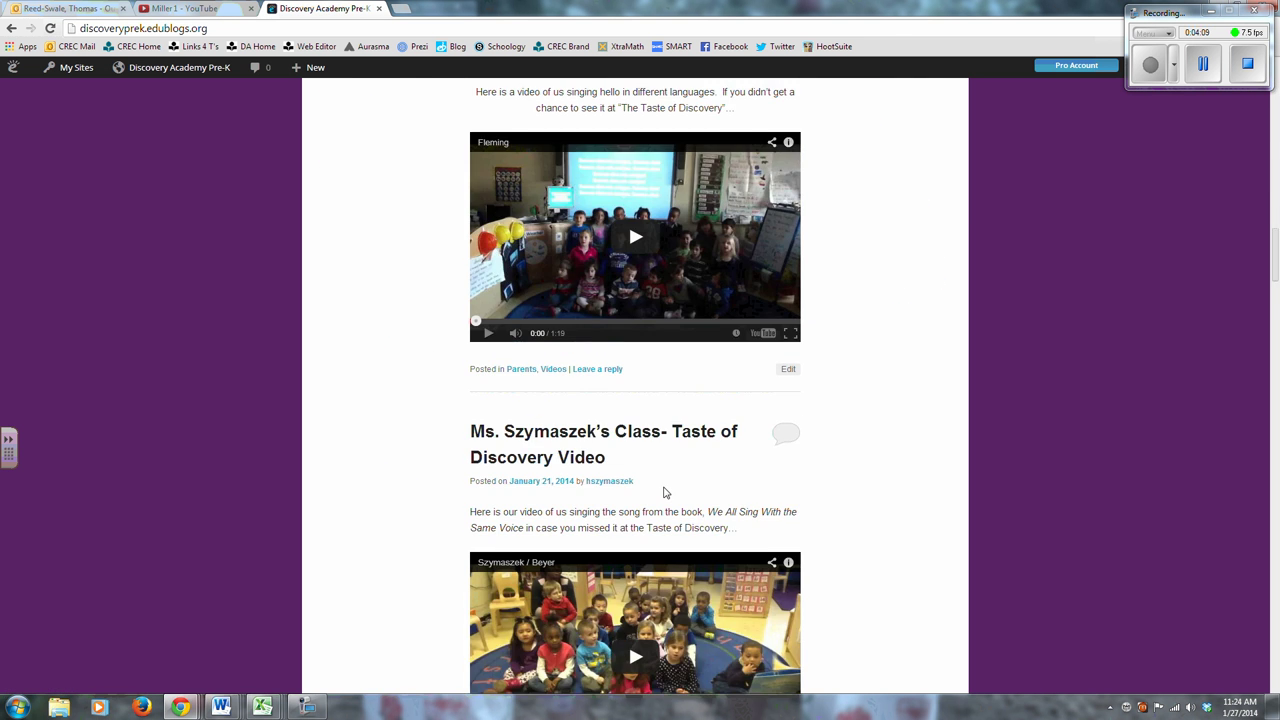
{"action": "scroll", "coordinate": [672, 463], "scroll_direction": "up", "scroll_amount": 16}
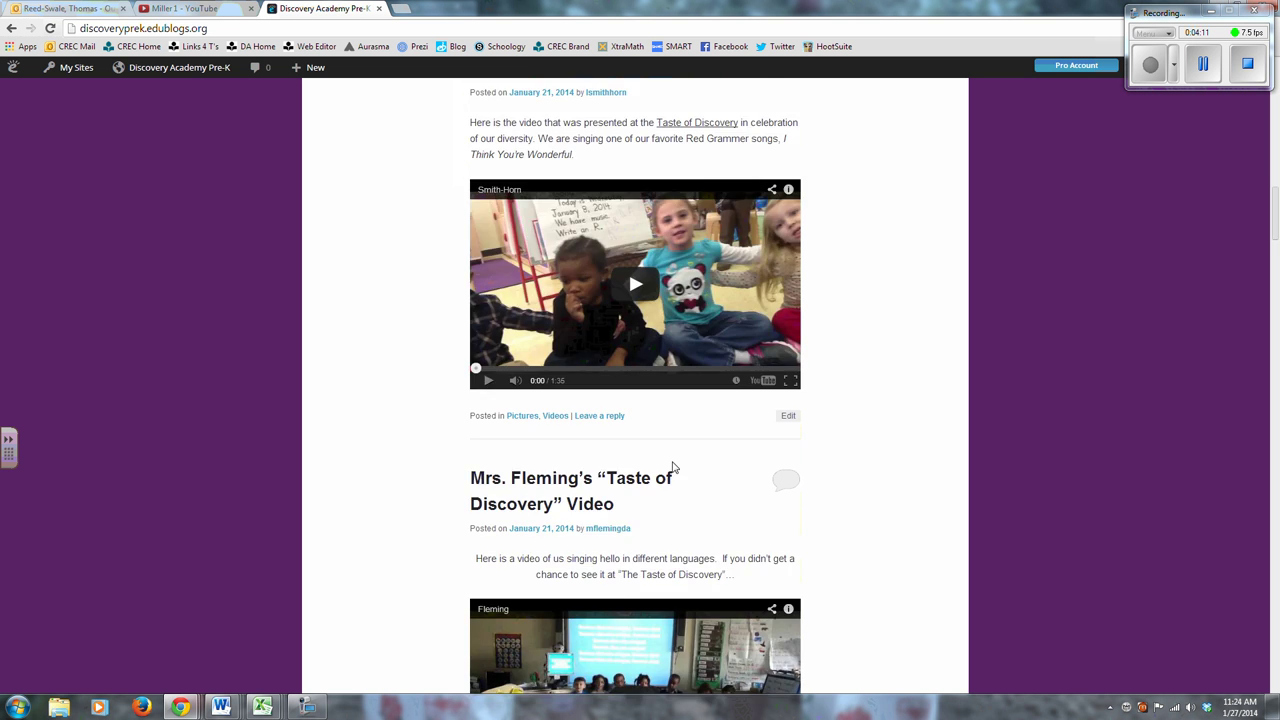
{"action": "scroll", "coordinate": [670, 466], "scroll_direction": "up", "scroll_amount": 18}
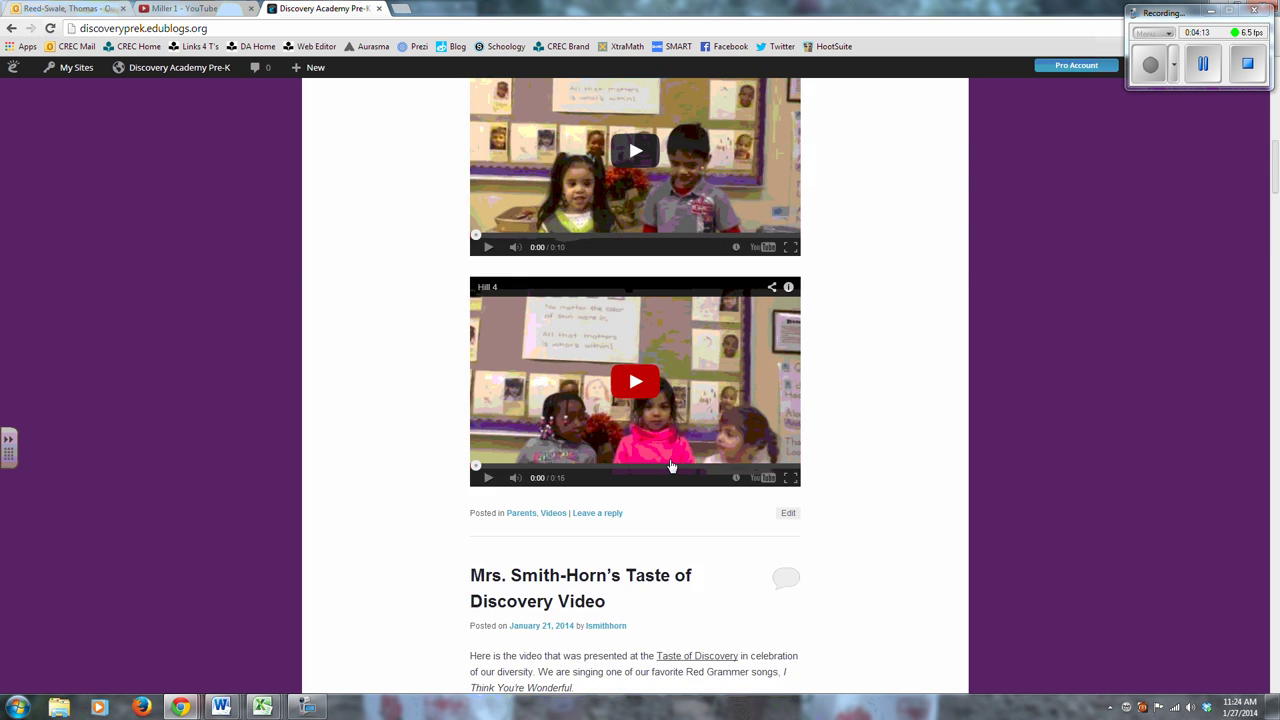
{"action": "scroll", "coordinate": [655, 452], "scroll_direction": "down", "scroll_amount": 3}
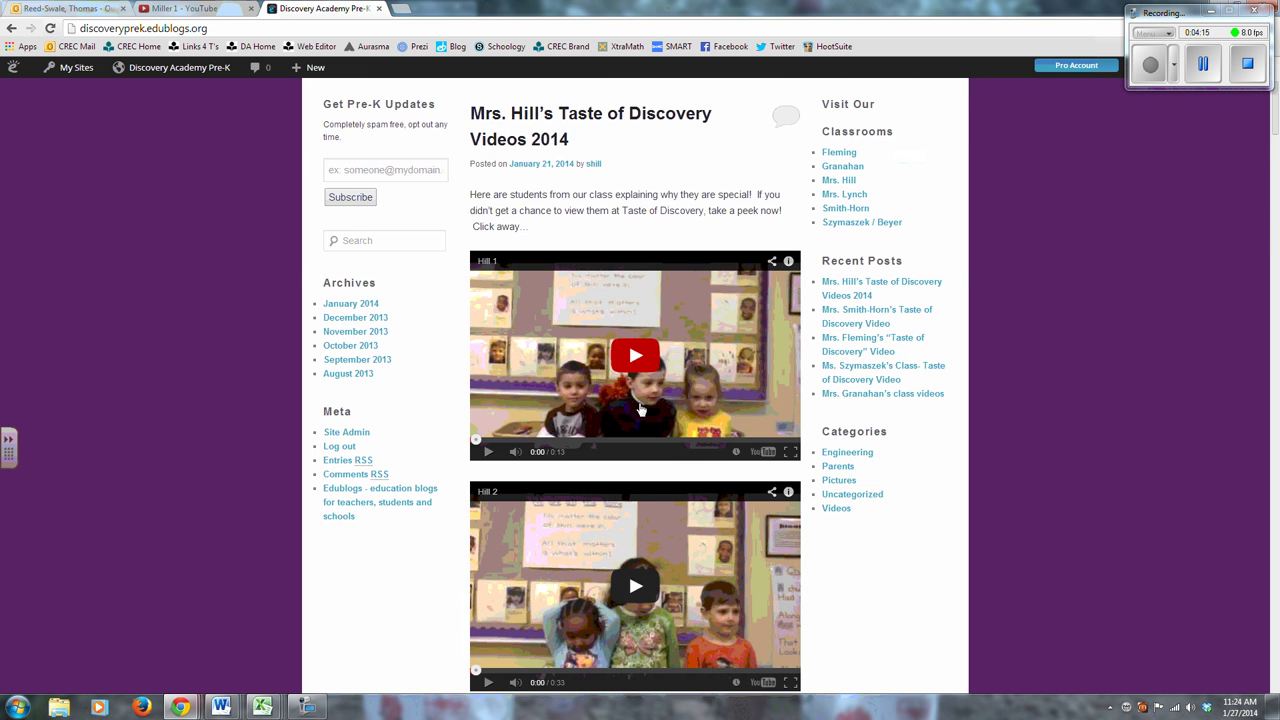
{"action": "scroll", "coordinate": [670, 454], "scroll_direction": "down", "scroll_amount": 13}
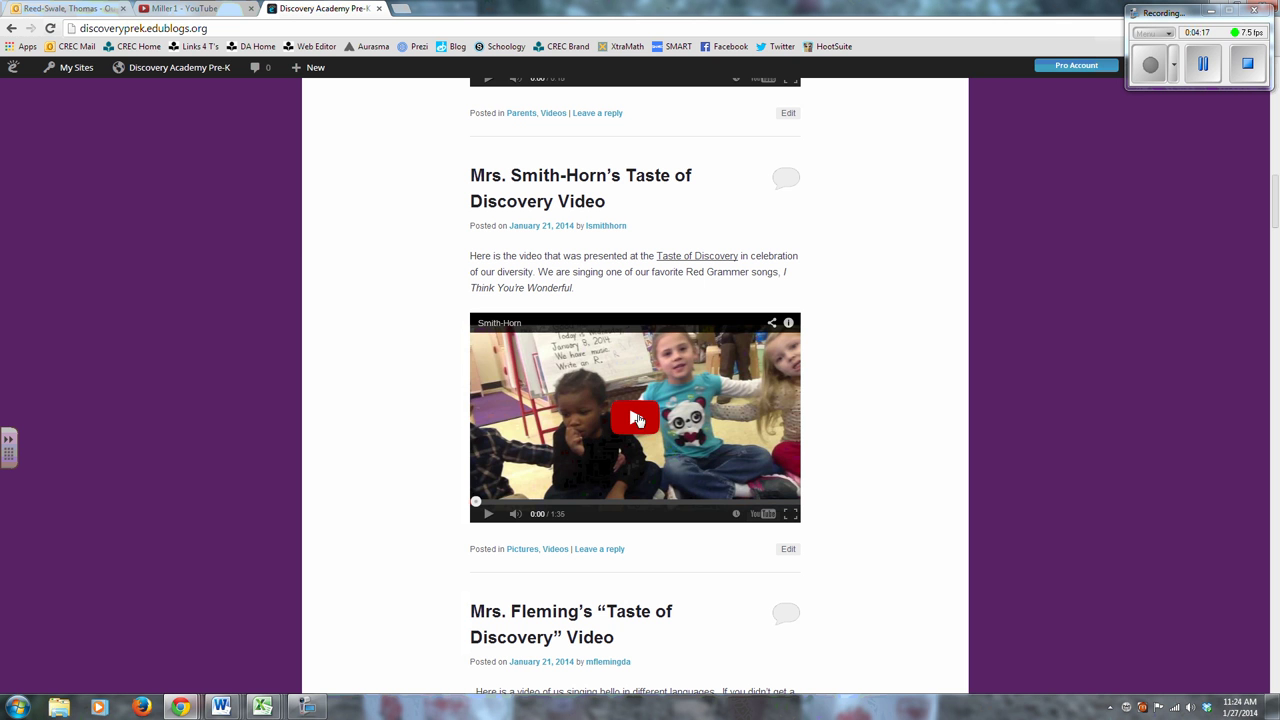
Play and pause the embedded "I Think You're Wonderful" video, view it in full screen, and return to the start of the blog page
{"action": "left_click", "coordinate": [633, 421]}
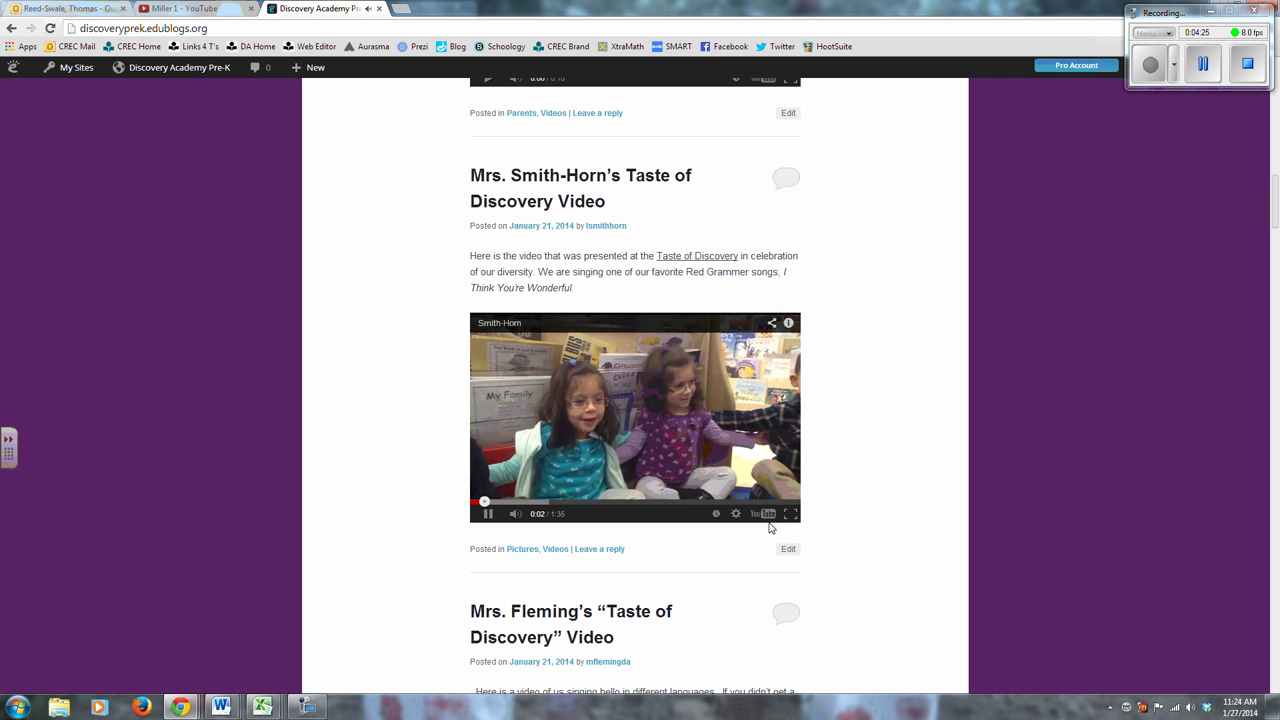
{"action": "left_click", "coordinate": [489, 515]}
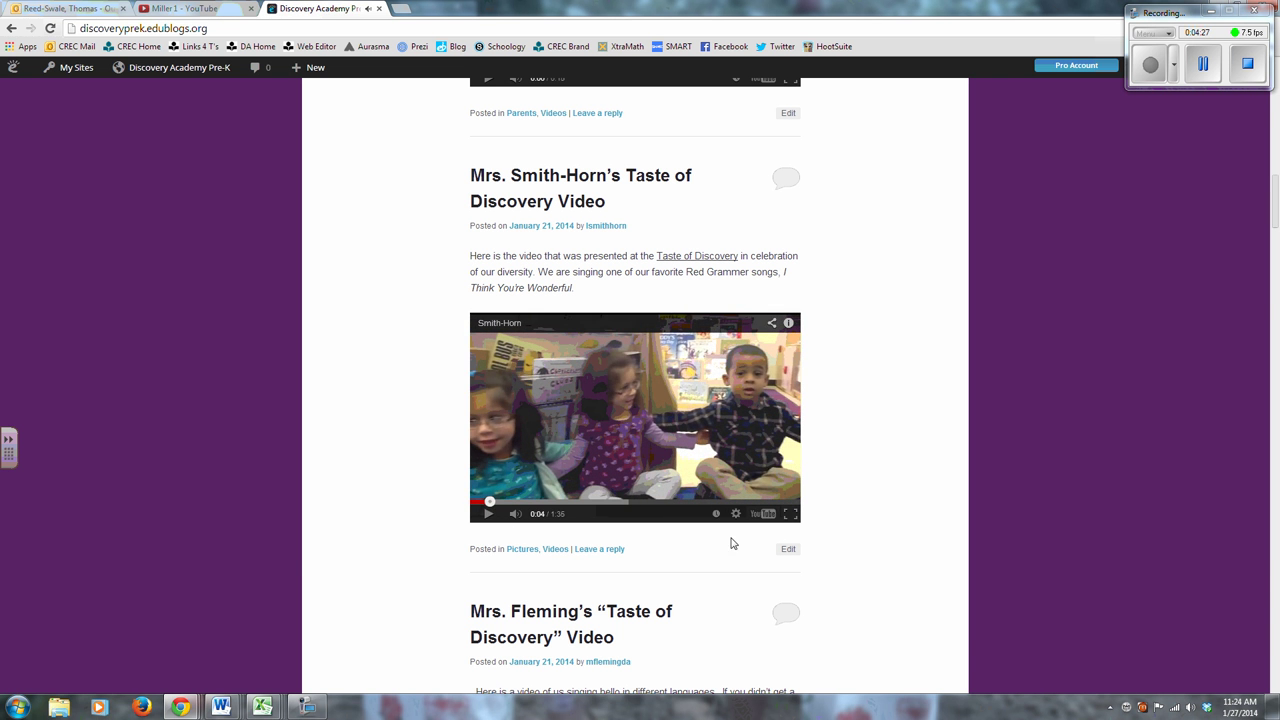
{"action": "left_click", "coordinate": [790, 513]}
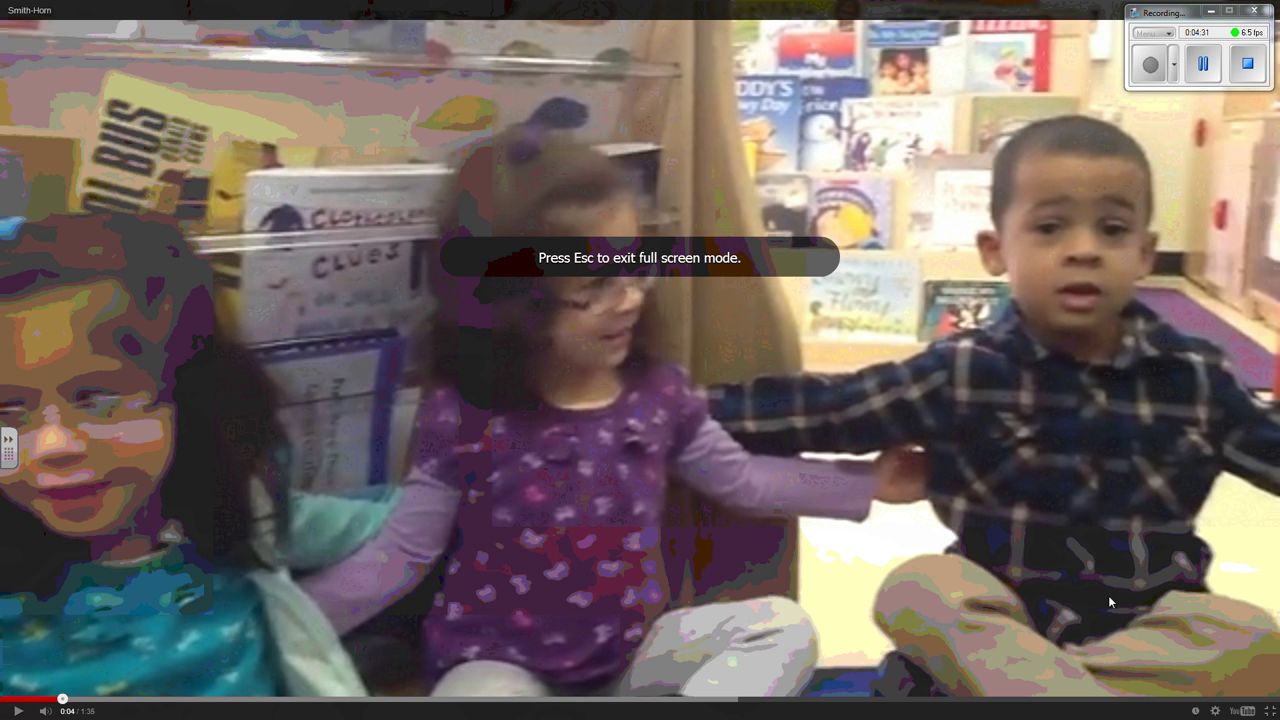
{"action": "key", "text": "Escape"}
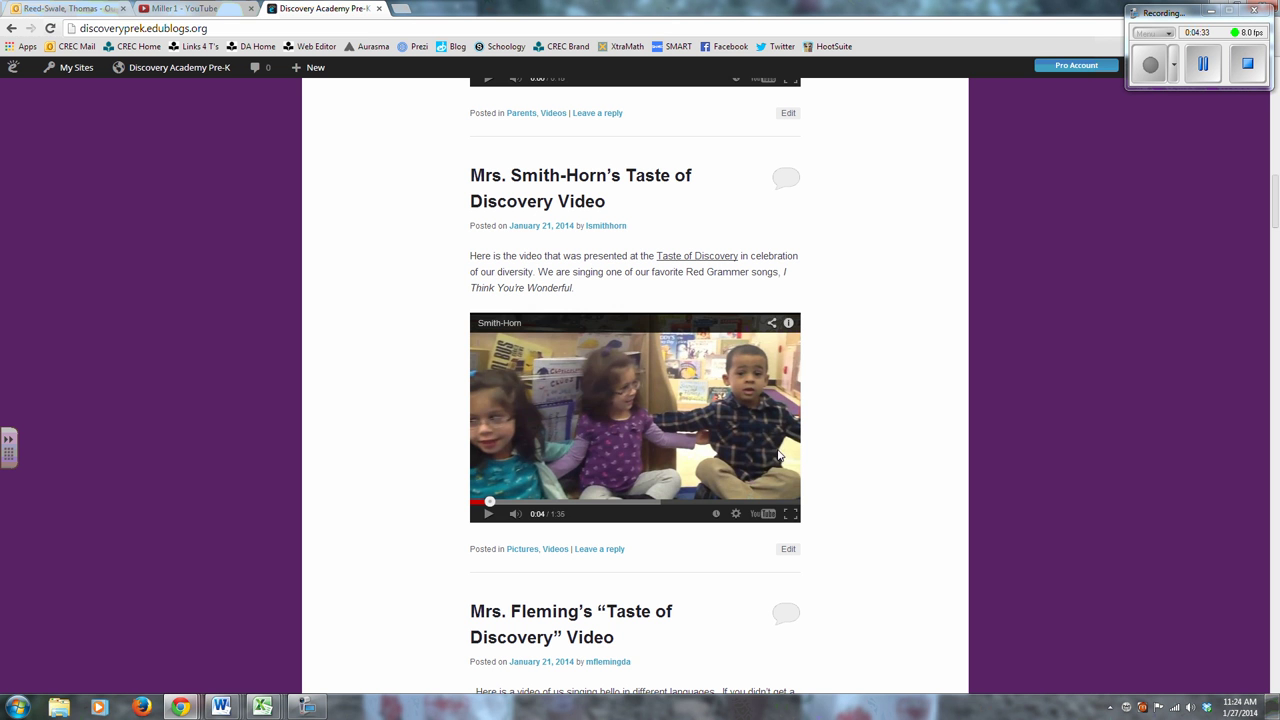
{"action": "scroll", "coordinate": [454, 417], "scroll_direction": "up", "scroll_amount": 15}
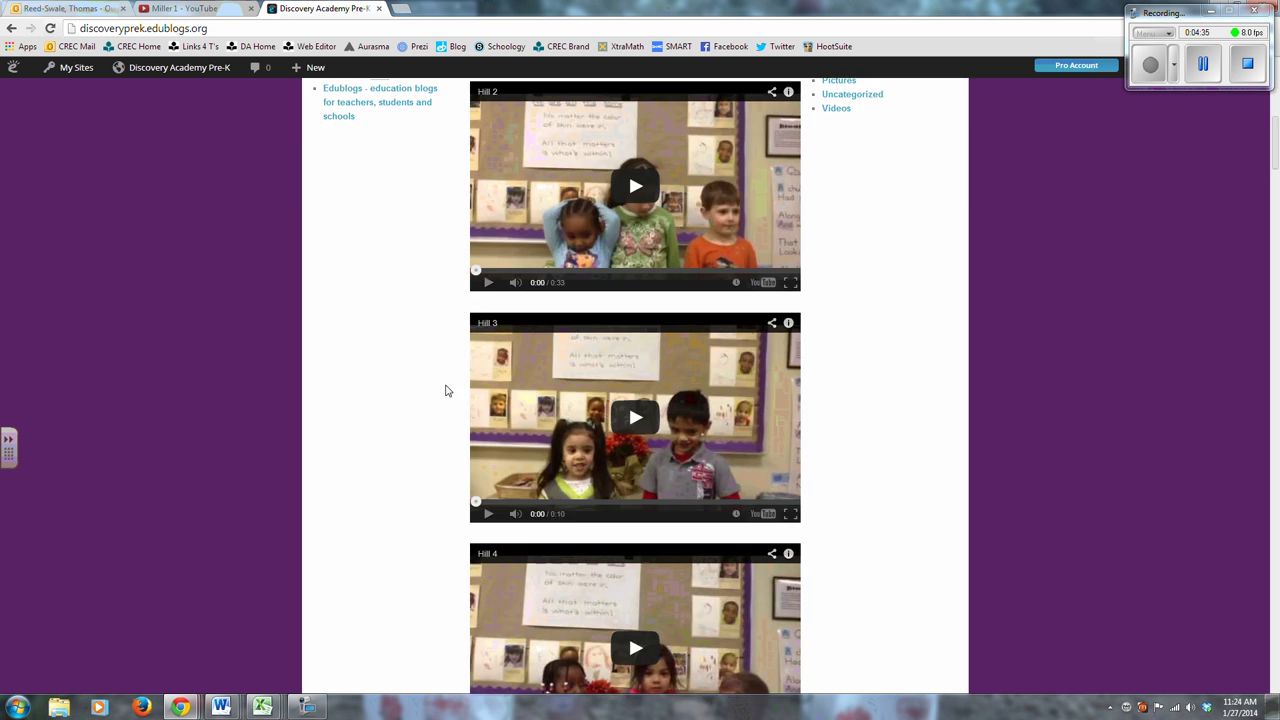
{"action": "scroll", "coordinate": [457, 398], "scroll_direction": "up", "scroll_amount": 2}
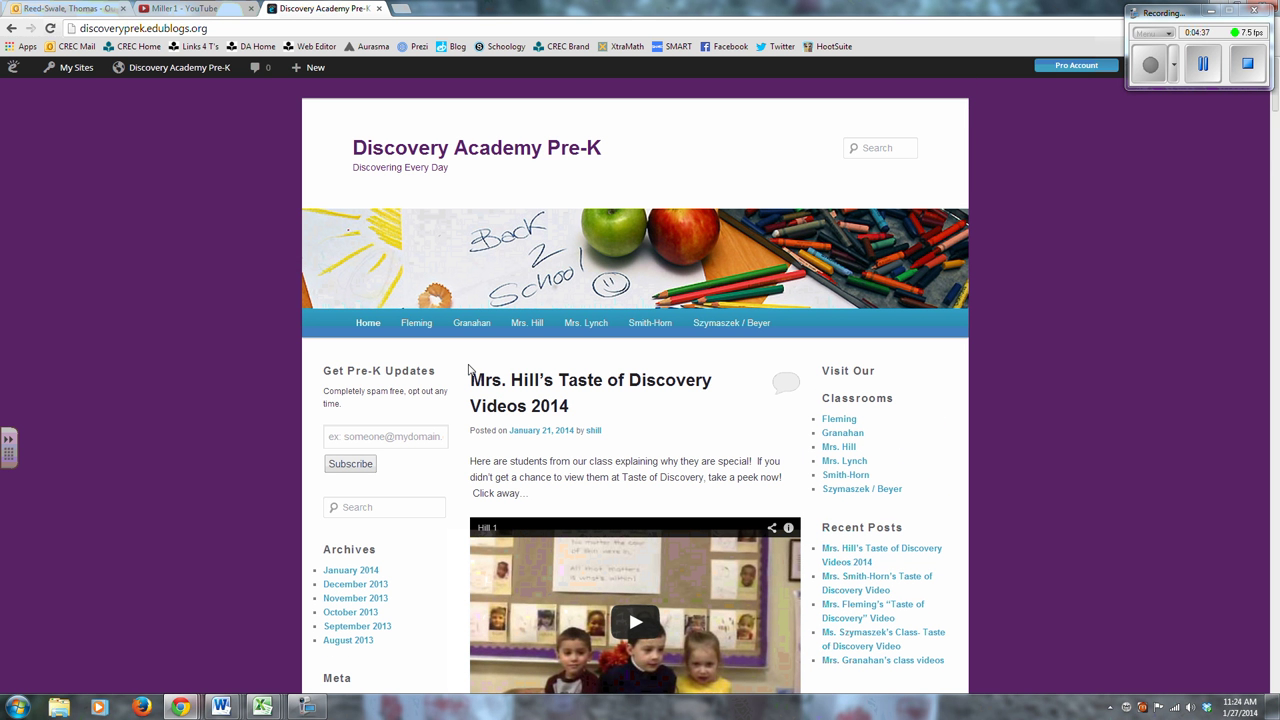